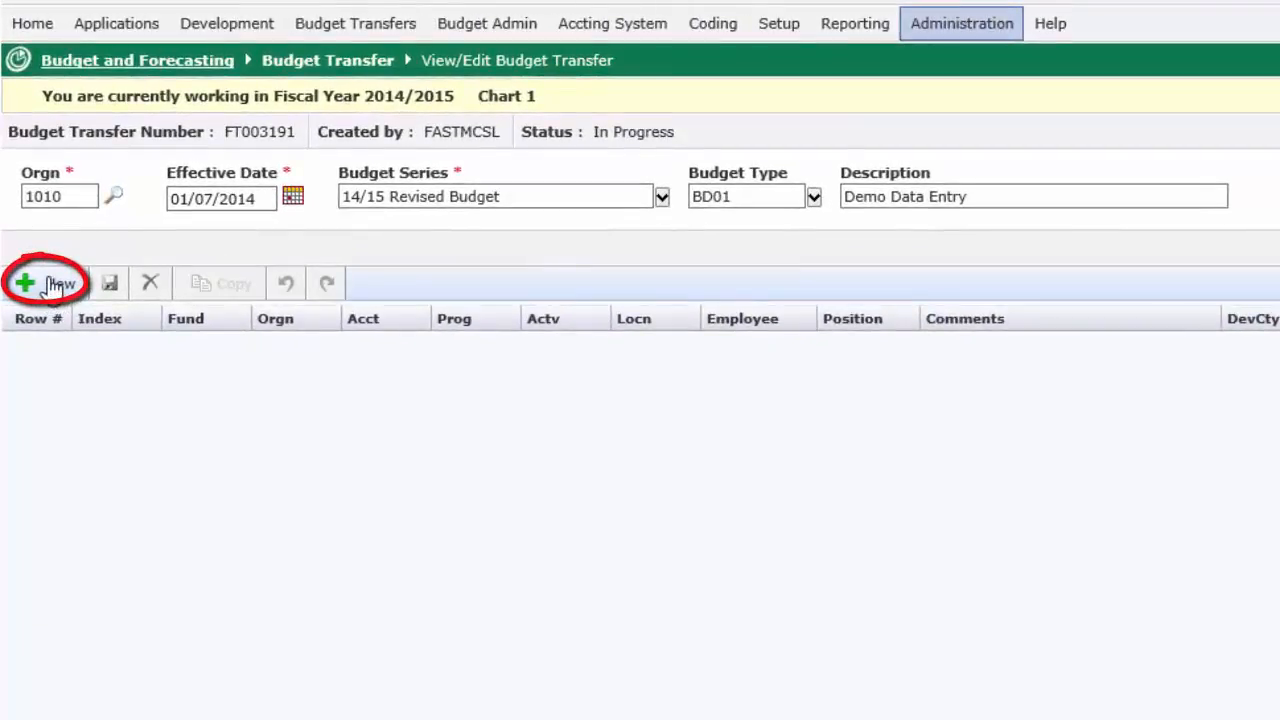
Step: Add a new line to the budget transfer and set its Fund to 10100
{"action": "left_click", "coordinate": [50, 285]}
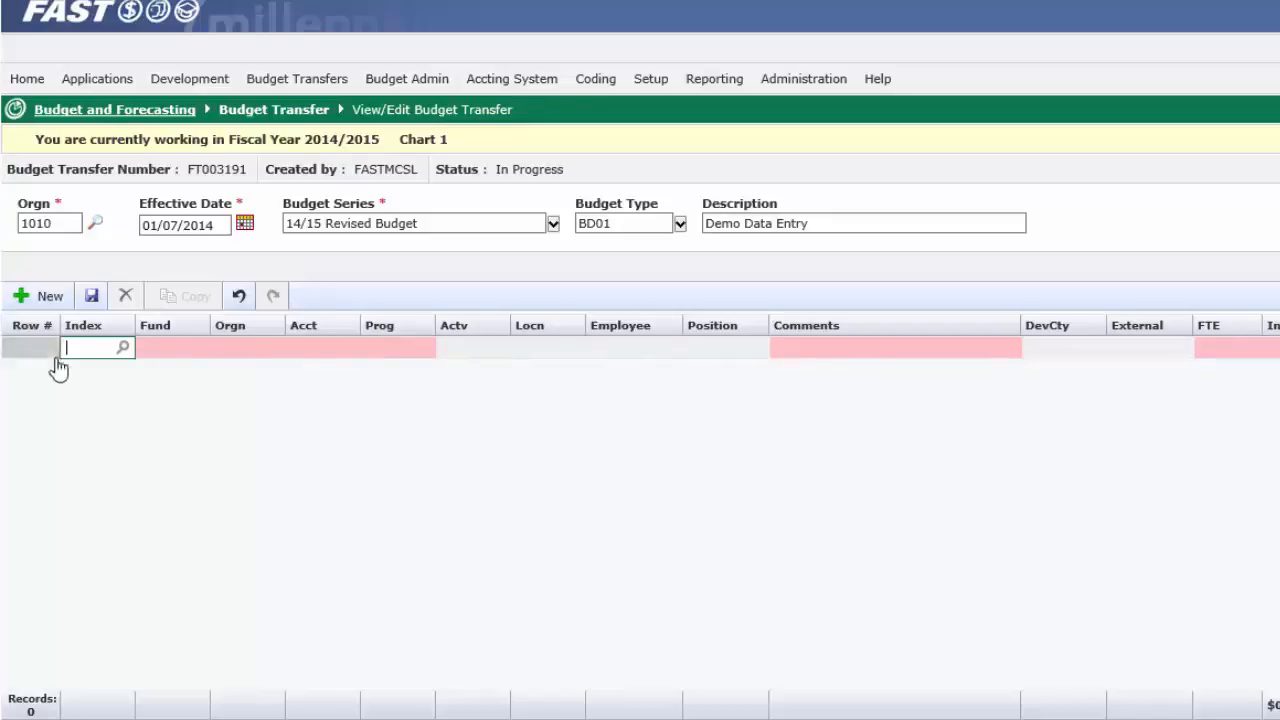
{"action": "left_click", "coordinate": [155, 349]}
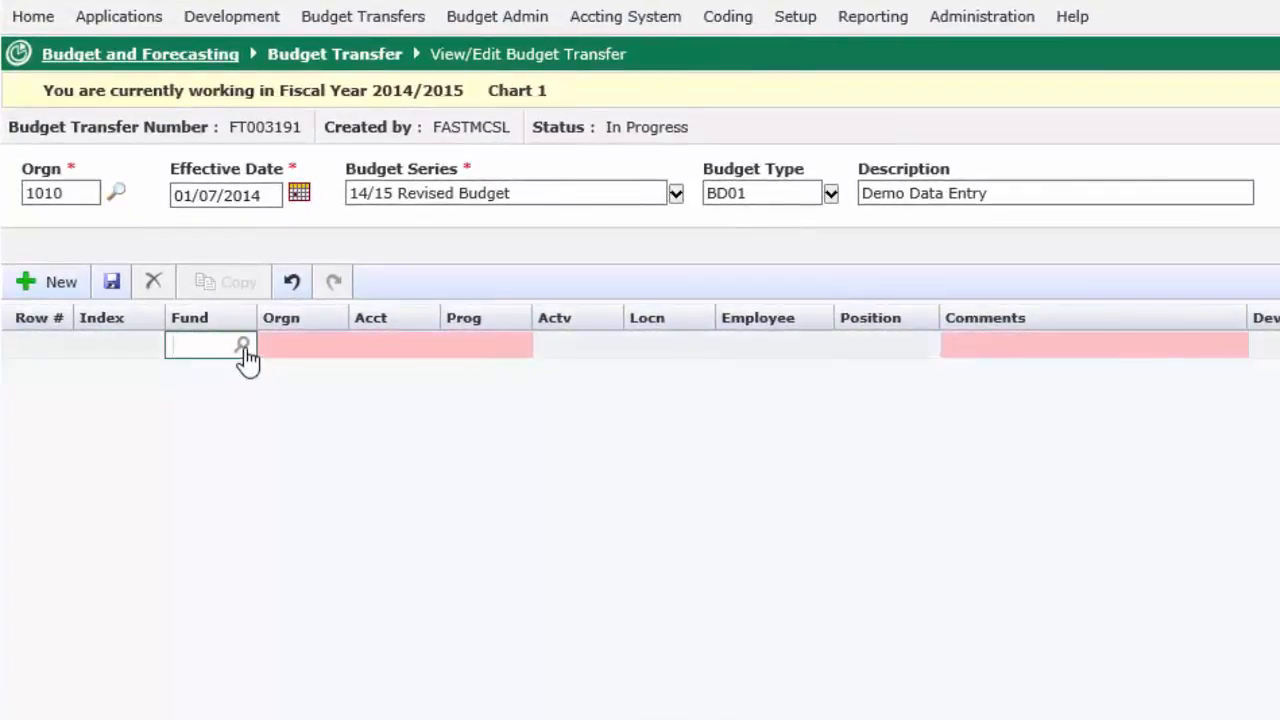
{"action": "left_click", "coordinate": [243, 347]}
{"action": "left_click", "coordinate": [243, 346]}
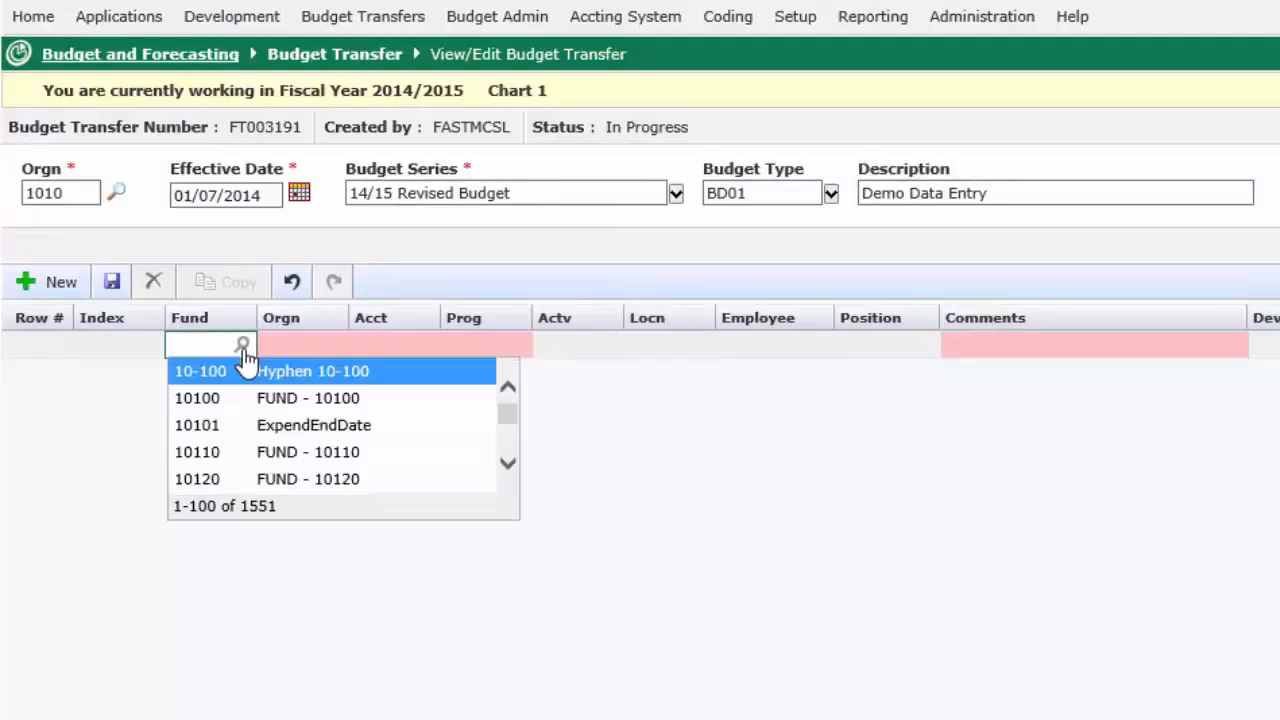
{"action": "left_click", "coordinate": [211, 400]}
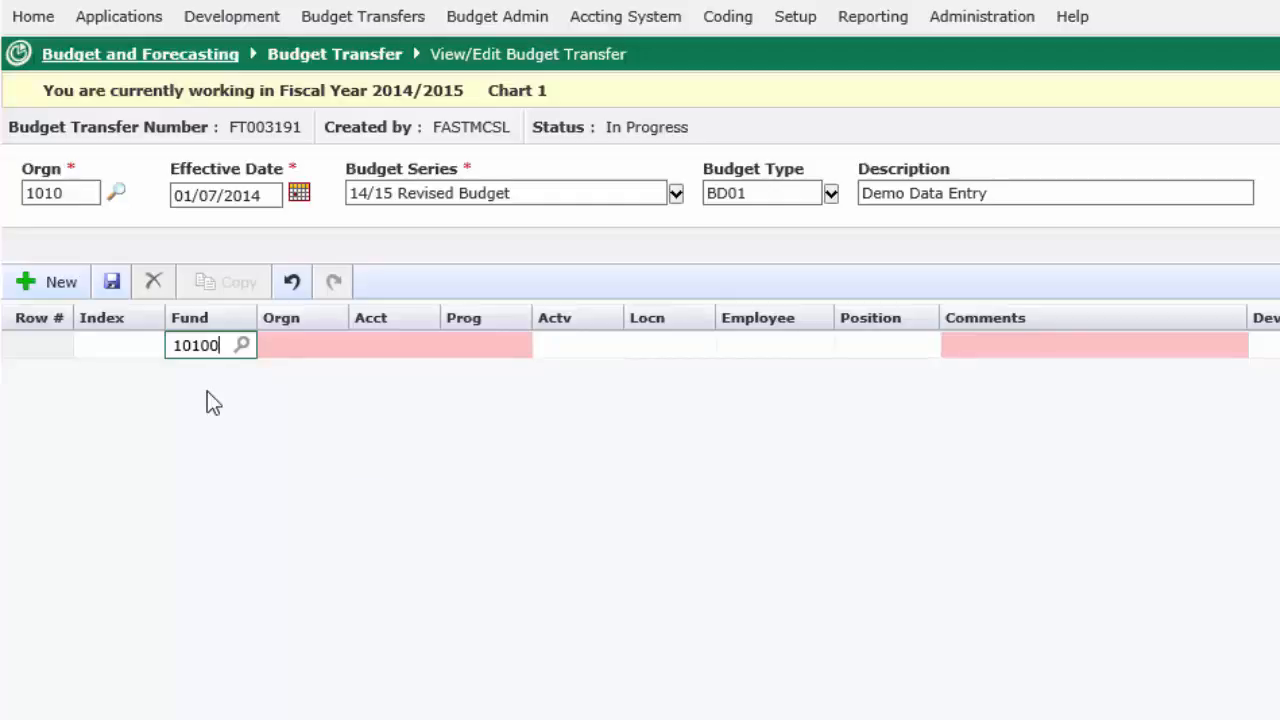
{"action": "key", "text": "Tab"}
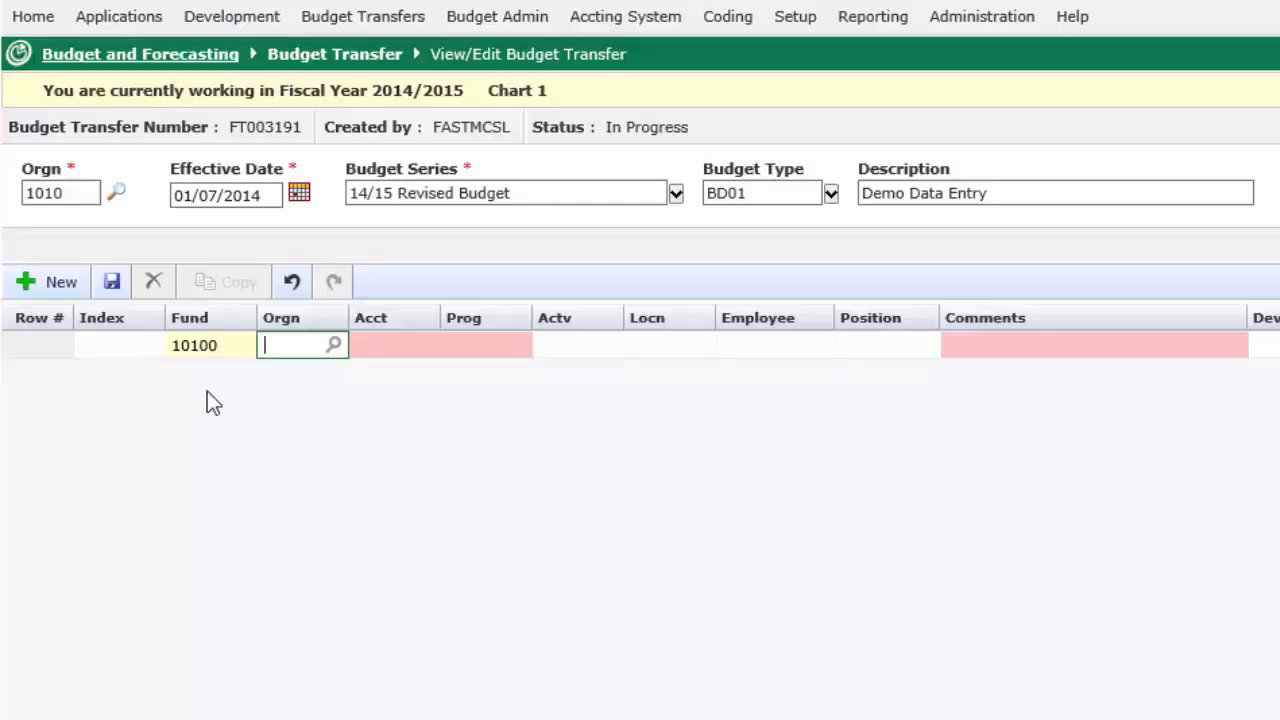
Step: Look up Orgn codes starting with 2 and set the row's Orgn to 2220, Development Funds
{"action": "type", "text": "2"}
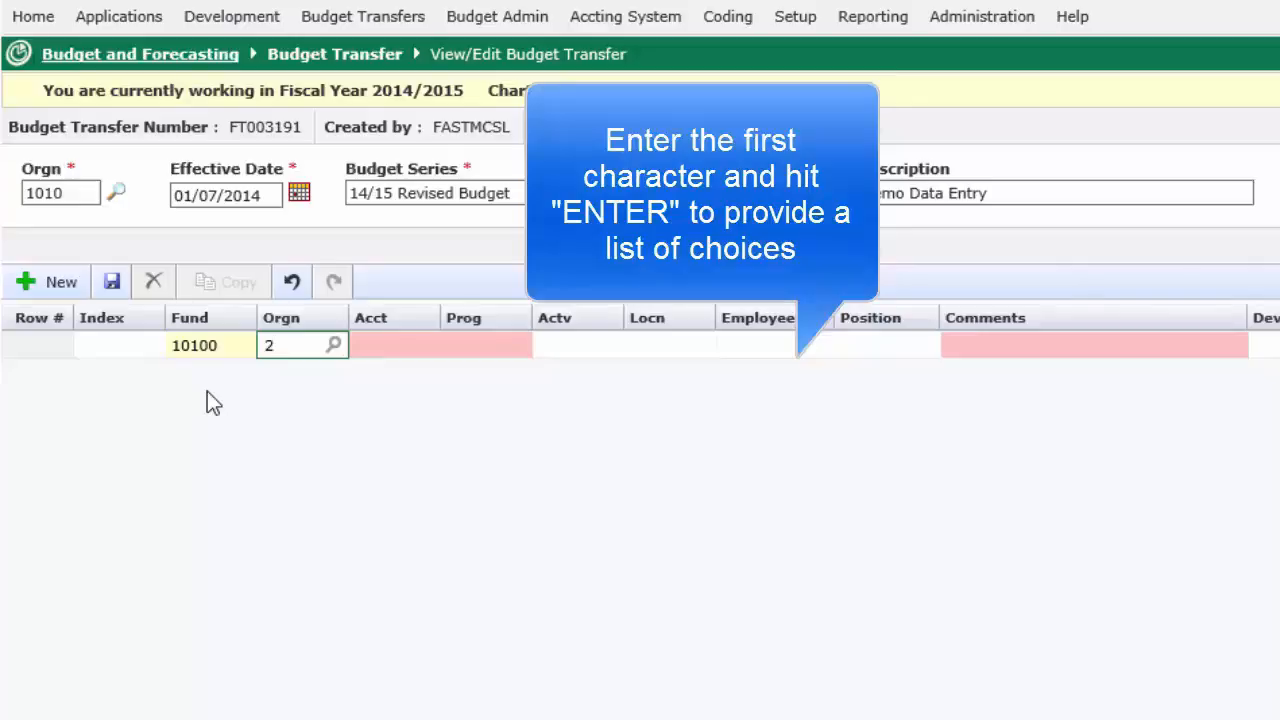
{"action": "key", "text": "Return"}
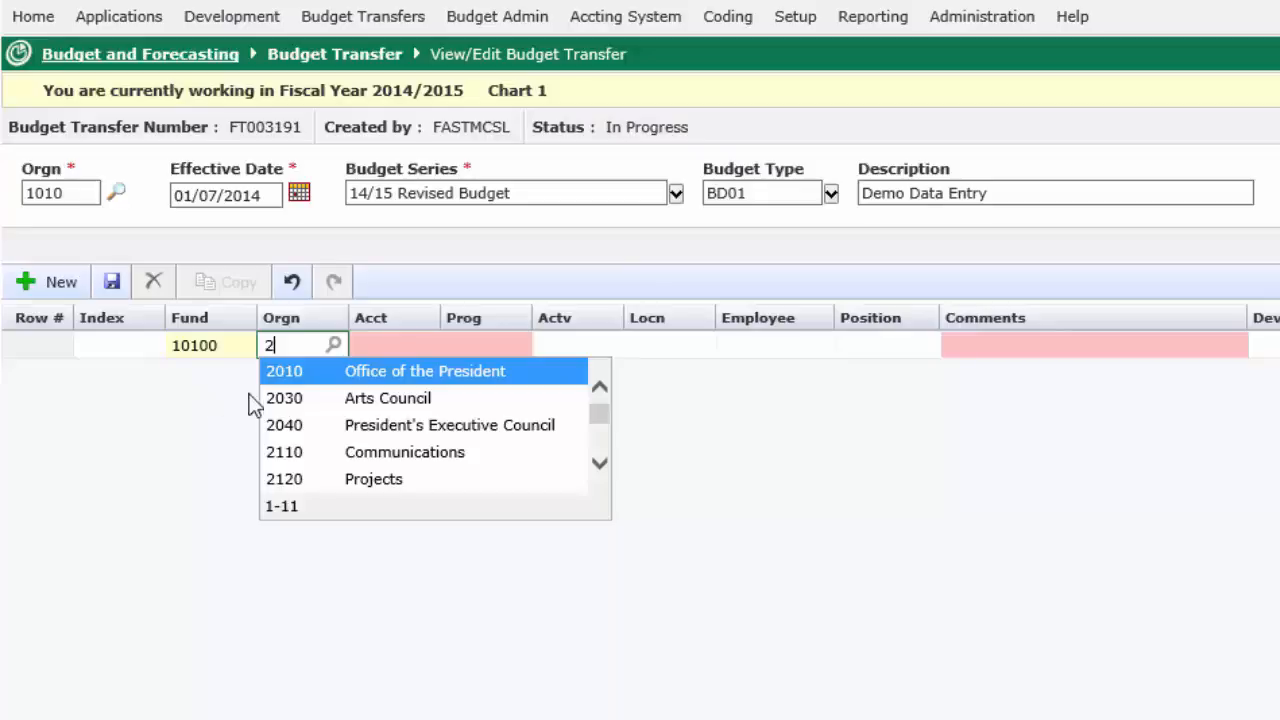
{"action": "scroll", "coordinate": [318, 425], "scroll_direction": "down", "scroll_amount": 4}
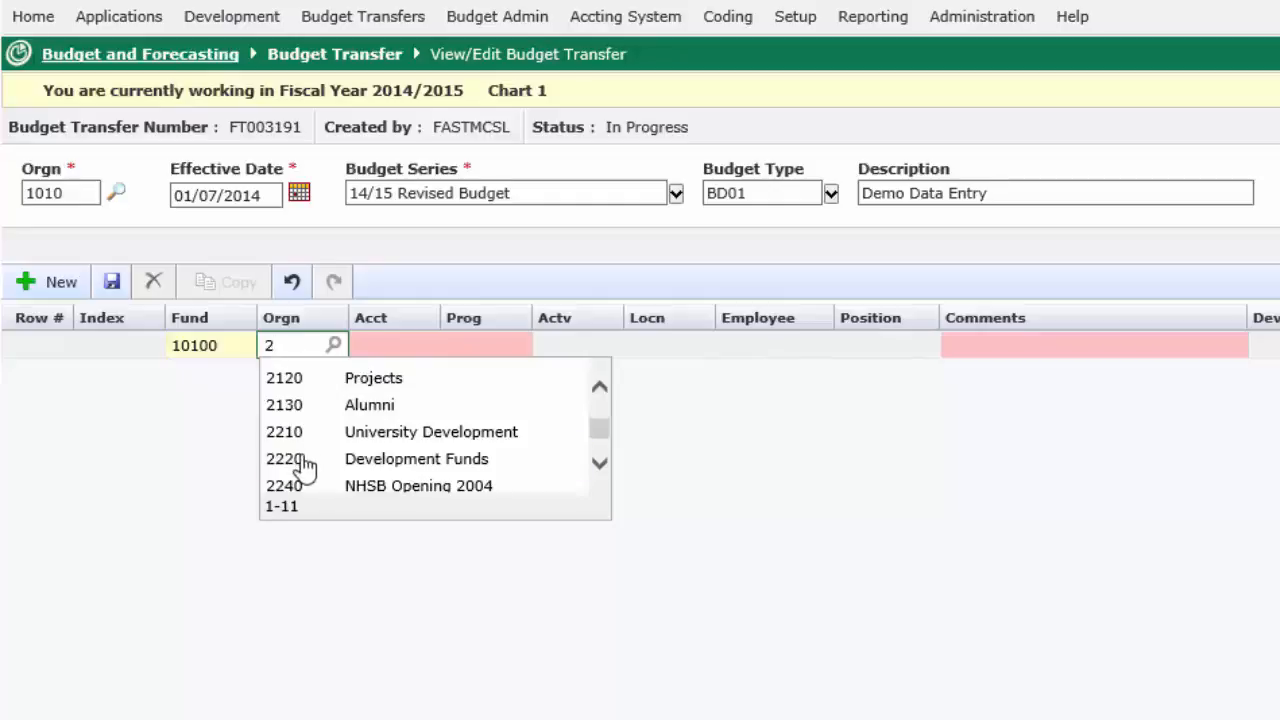
{"action": "left_click", "coordinate": [303, 462]}
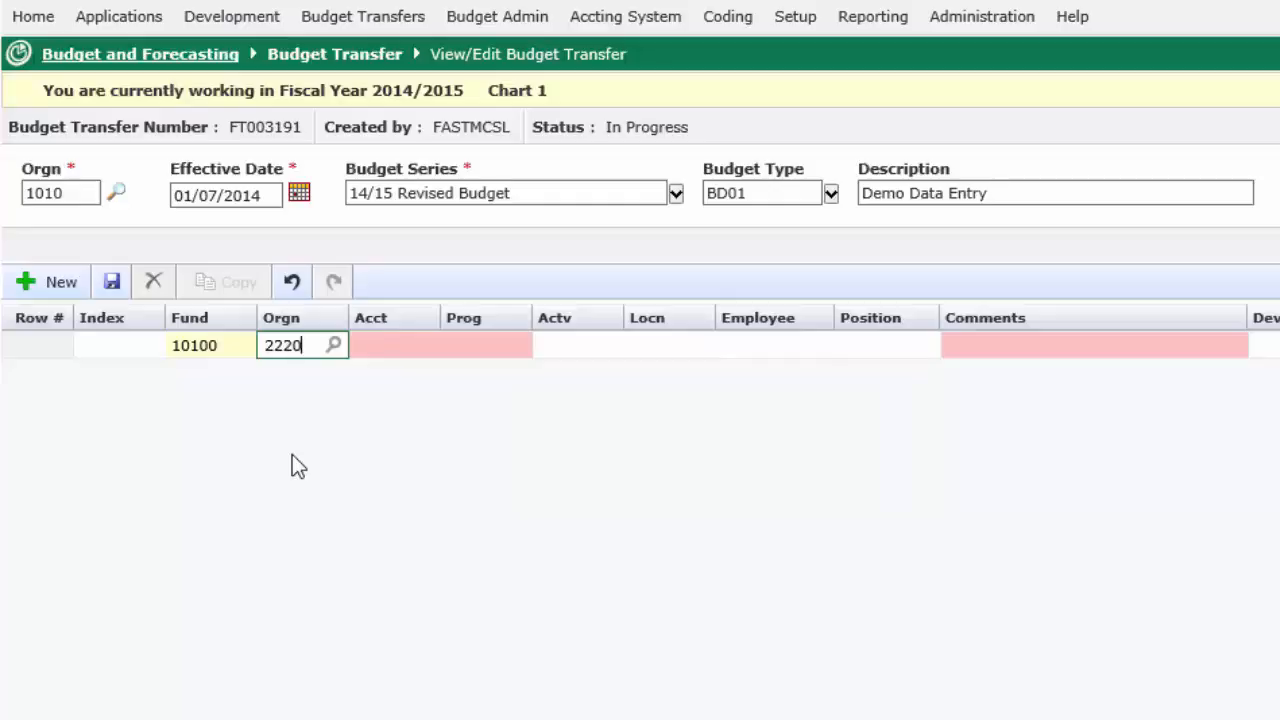
{"action": "key", "text": "Tab"}
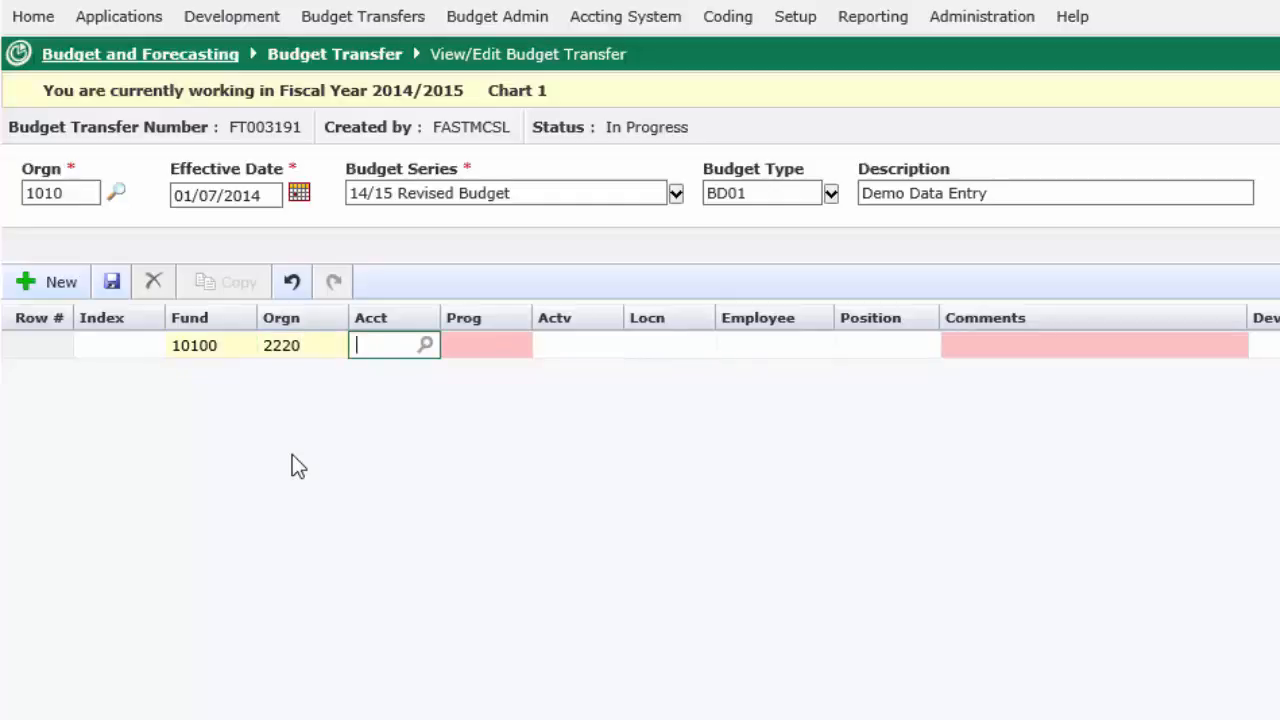
Step: Set the row's Acct to 7024, Freight In, by filtering on 70, and set Prog to 9999
{"action": "left_click", "coordinate": [425, 346]}
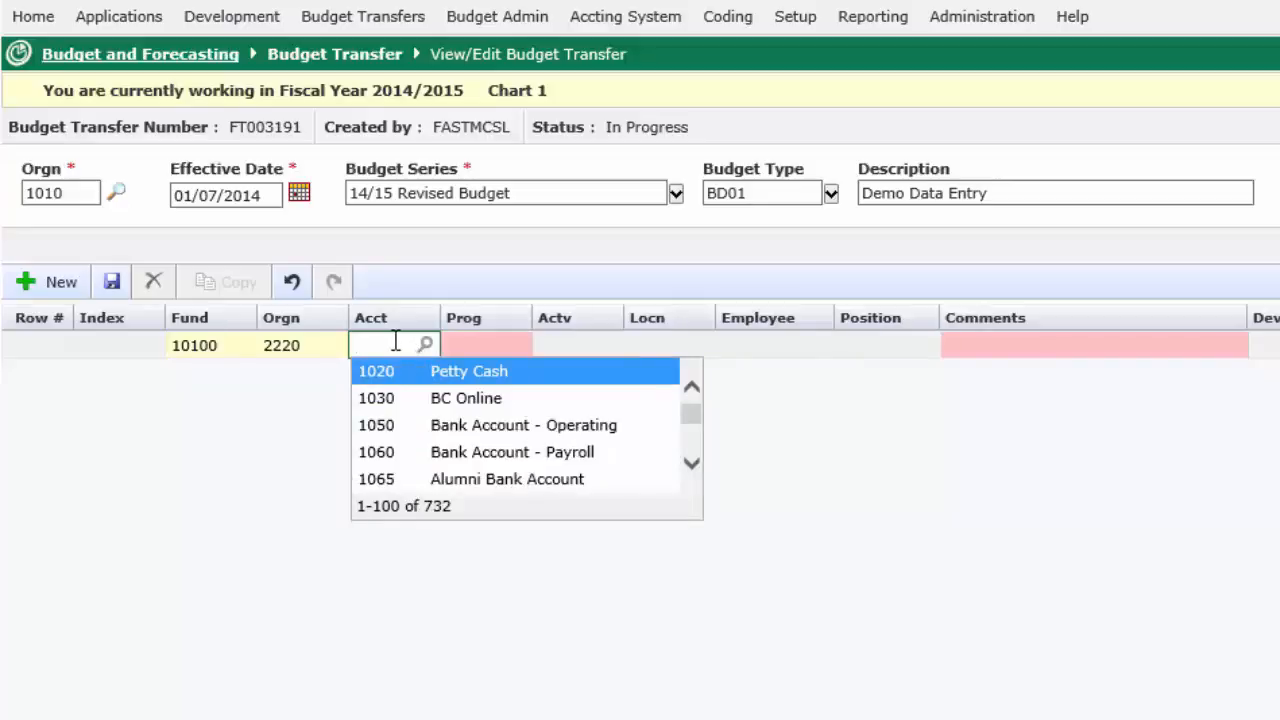
{"action": "type", "text": "70"}
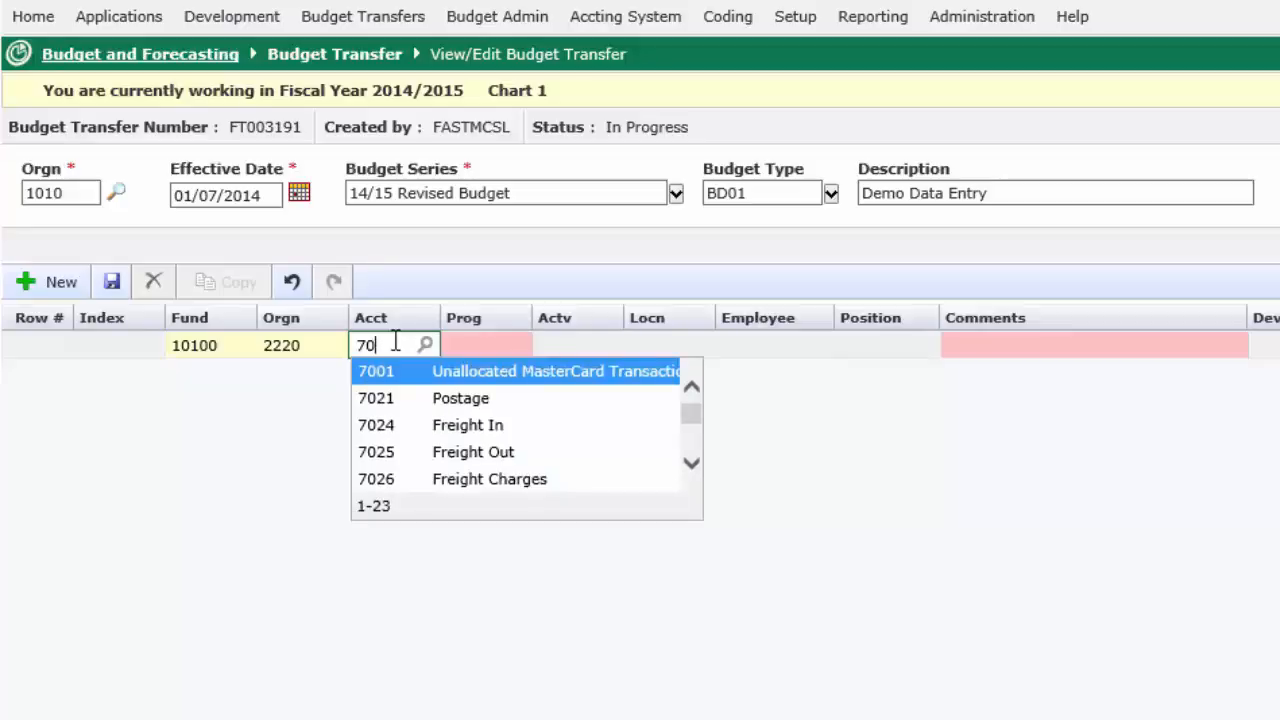
{"action": "left_click", "coordinate": [386, 432]}
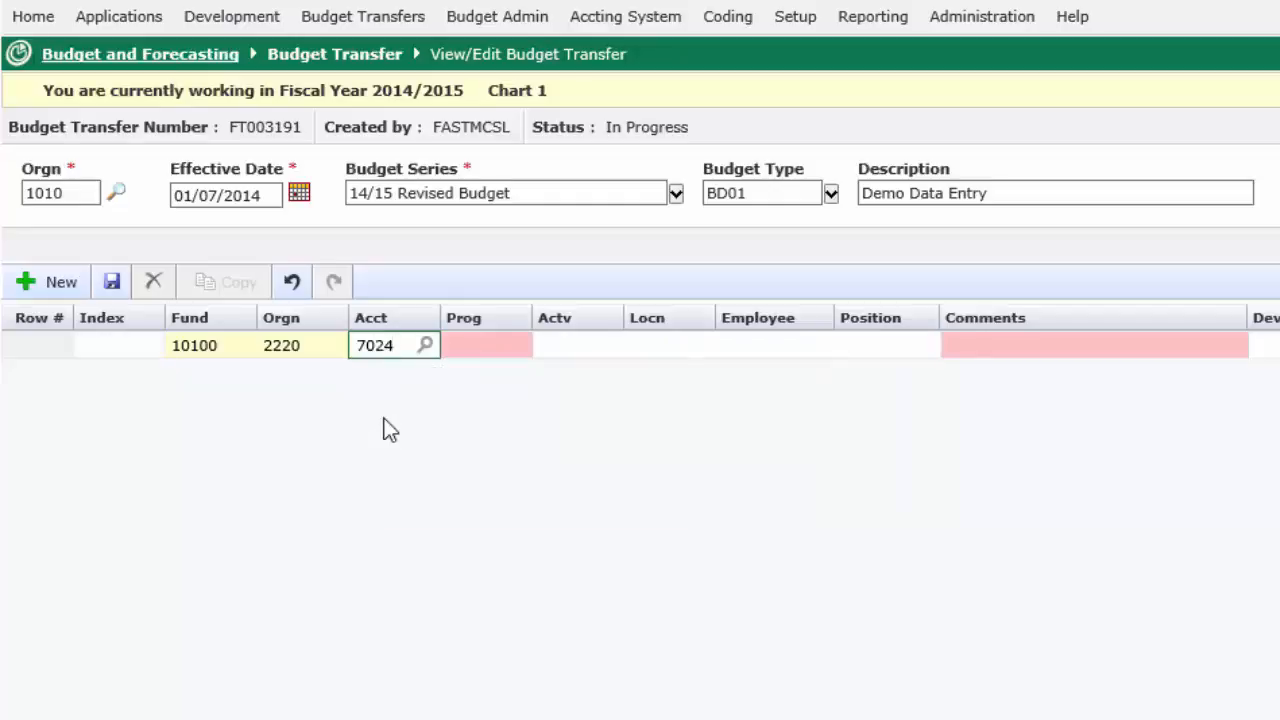
{"action": "key", "text": "Tab"}
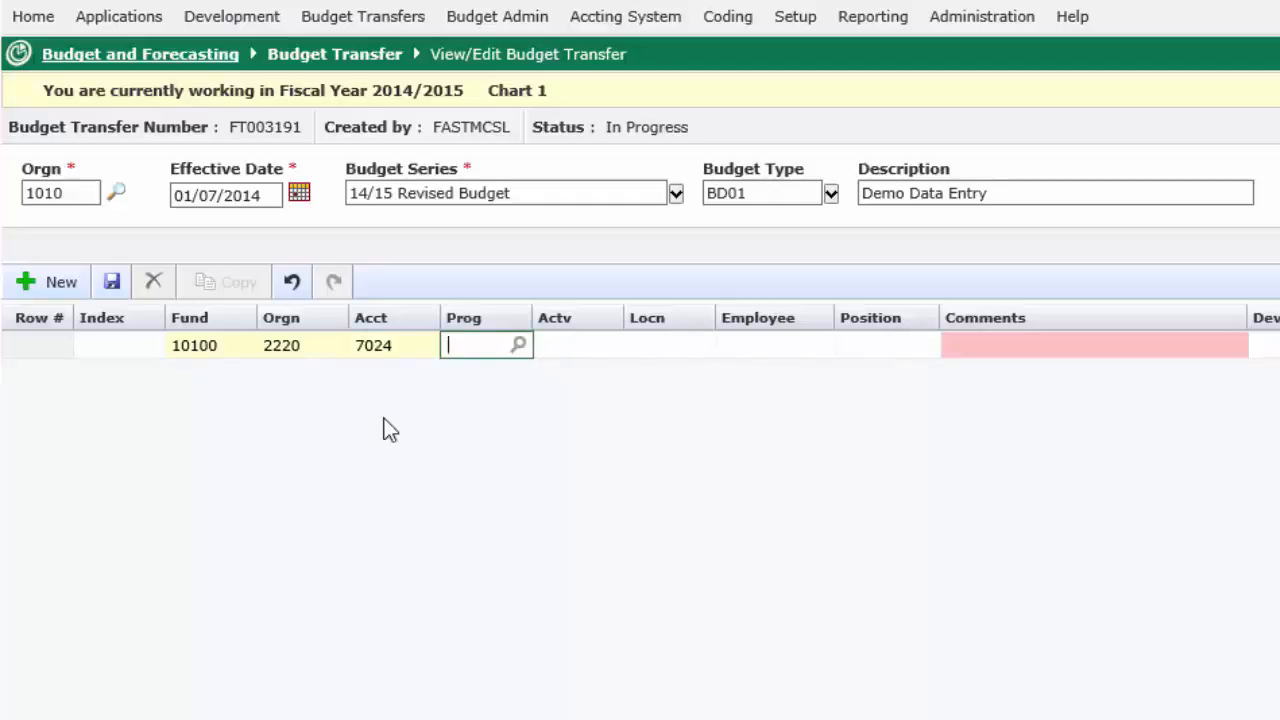
{"action": "type", "text": "9999"}
{"action": "key", "text": "Tab"}
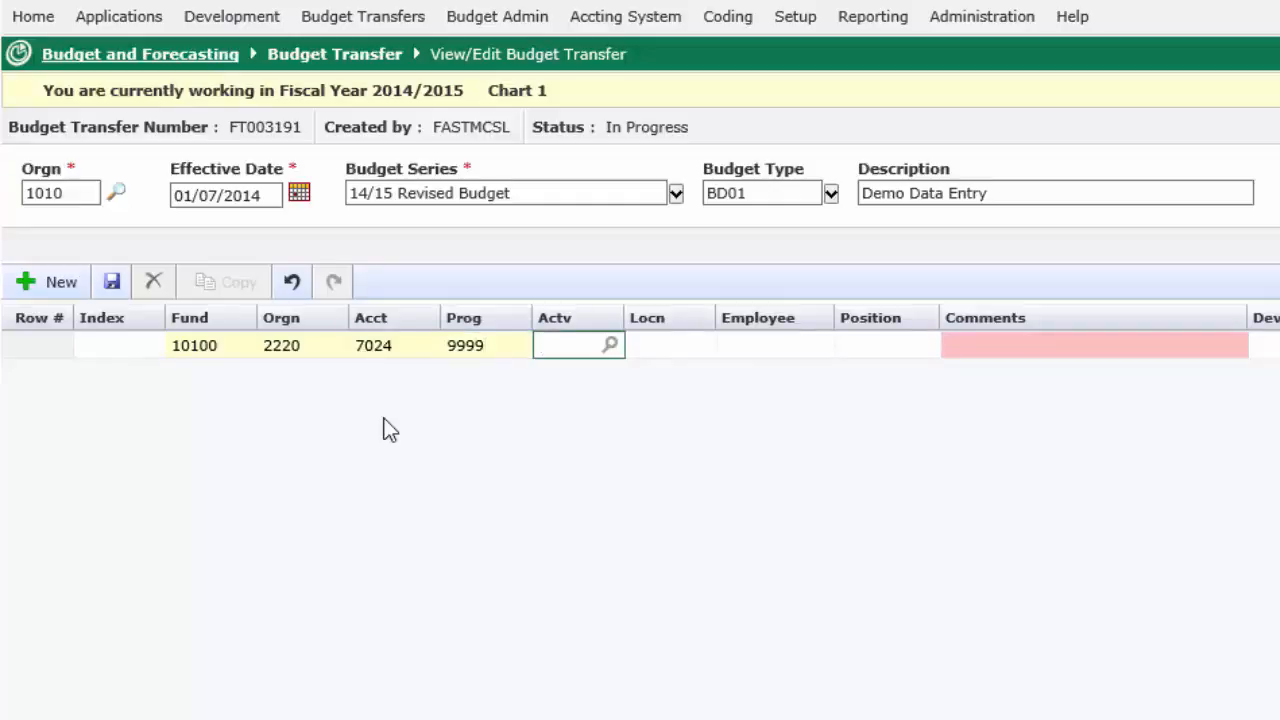
{"action": "key", "text": "Tab"}
{"action": "key", "text": "Tab"}
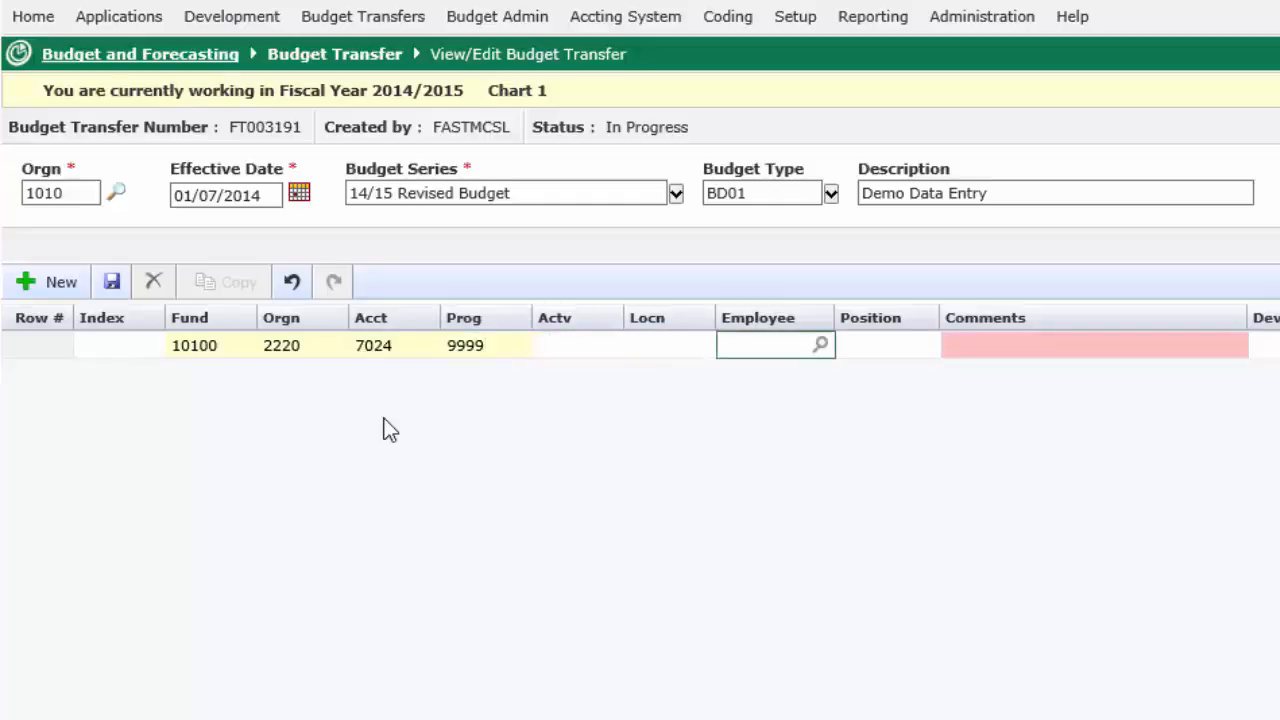
{"action": "key", "text": "Tab"}
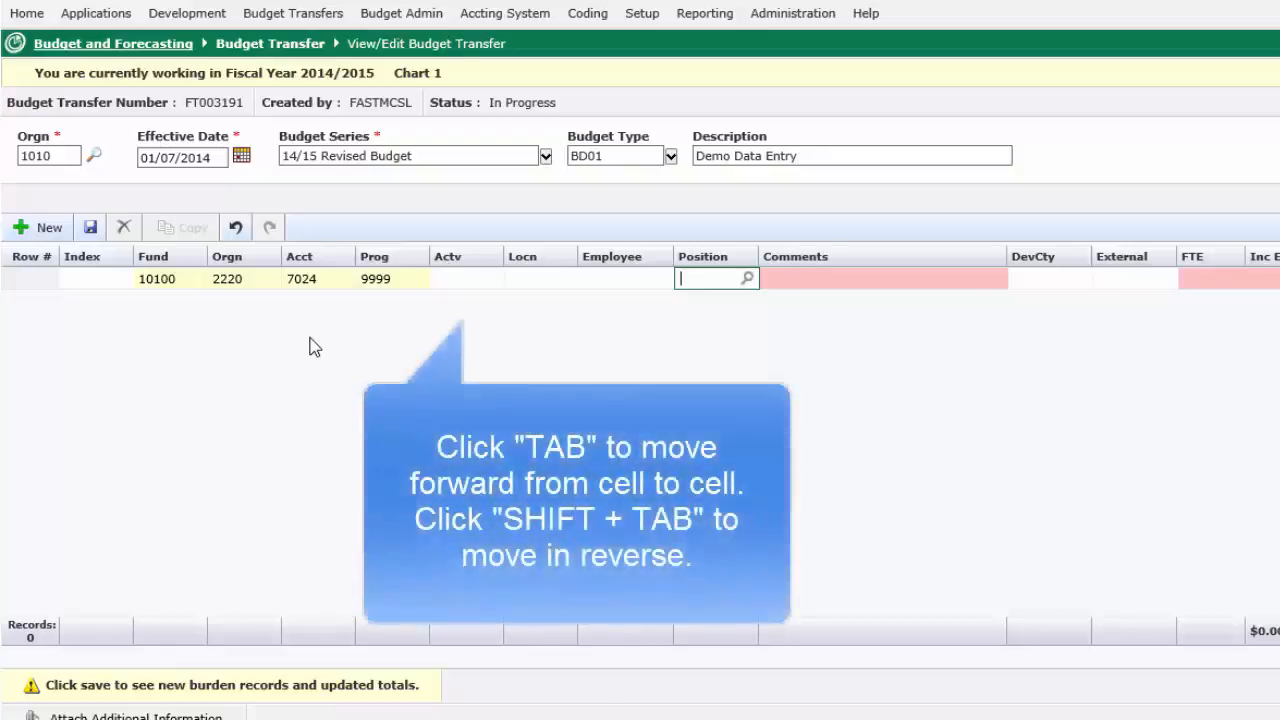
{"action": "key", "text": "Tab"}
{"action": "key", "text": "Tab"}
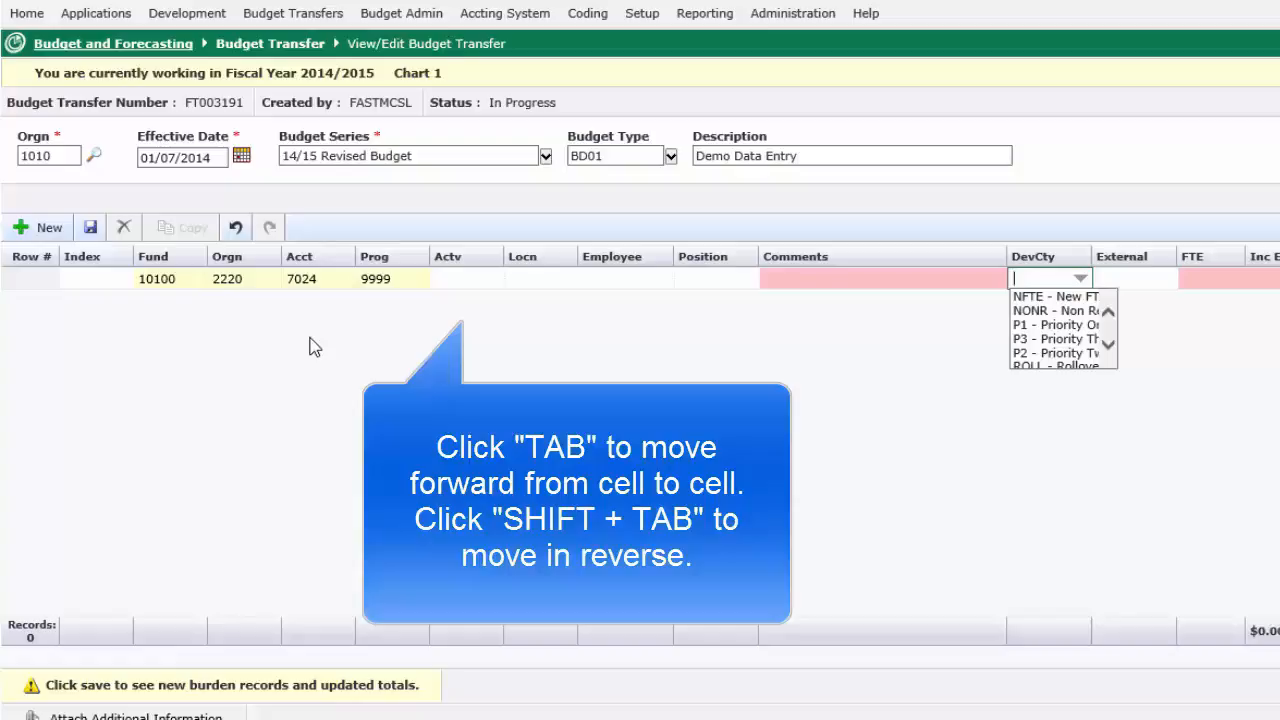
{"action": "key", "text": "Tab"}
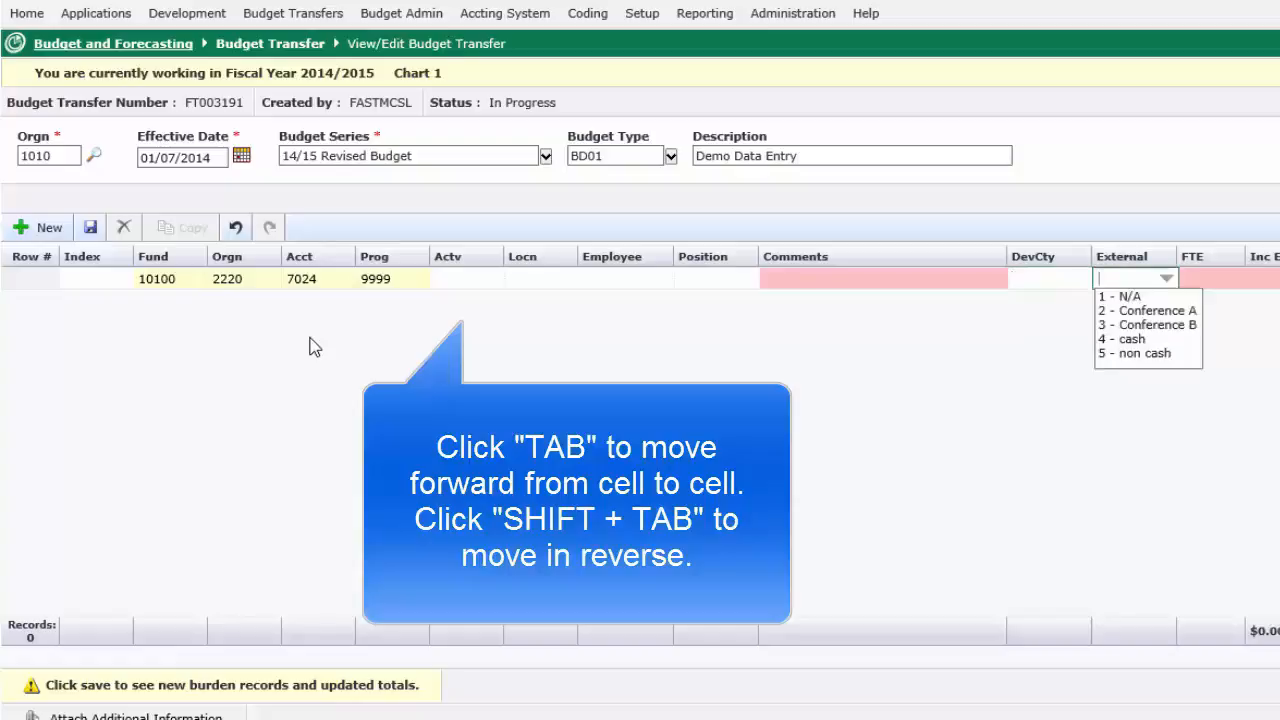
{"action": "key", "text": "shift+Tab"}
{"action": "key", "text": "shift+Tab"}
{"action": "key", "text": "shift+Tab"}
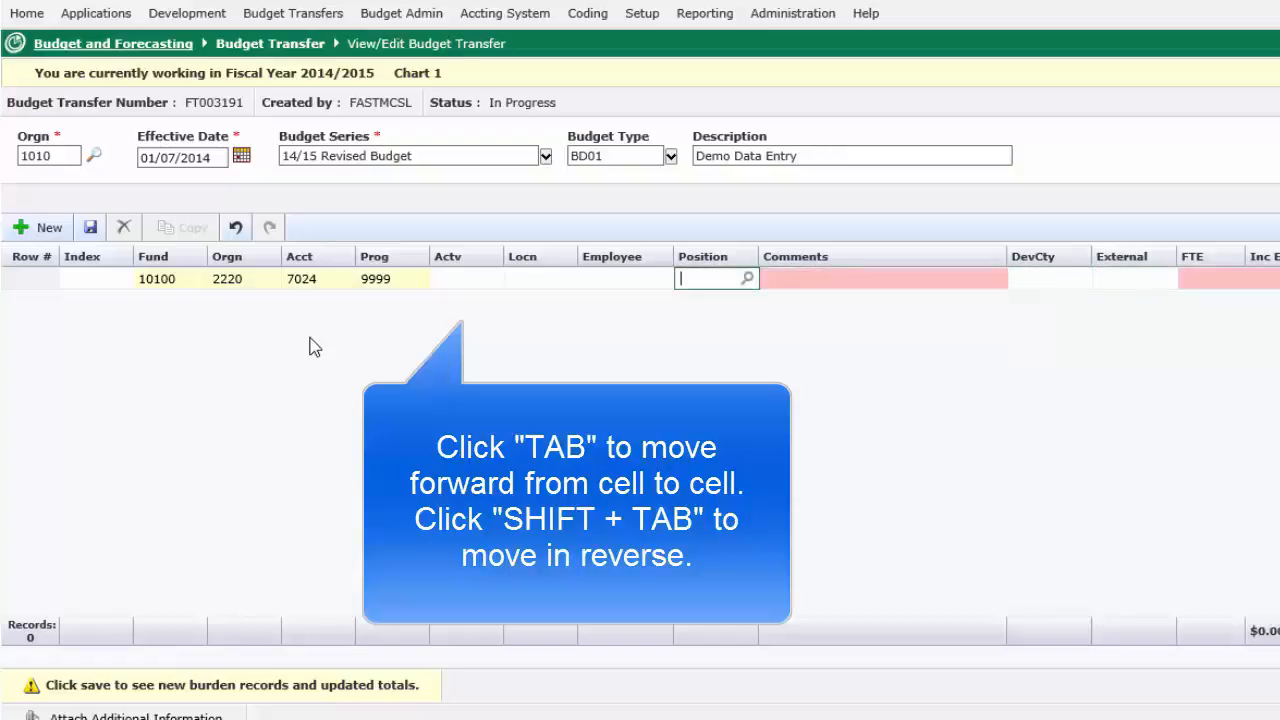
{"action": "key", "text": "shift+Tab"}
{"action": "key", "text": "shift+Tab"}
{"action": "key", "text": "shift+Tab"}
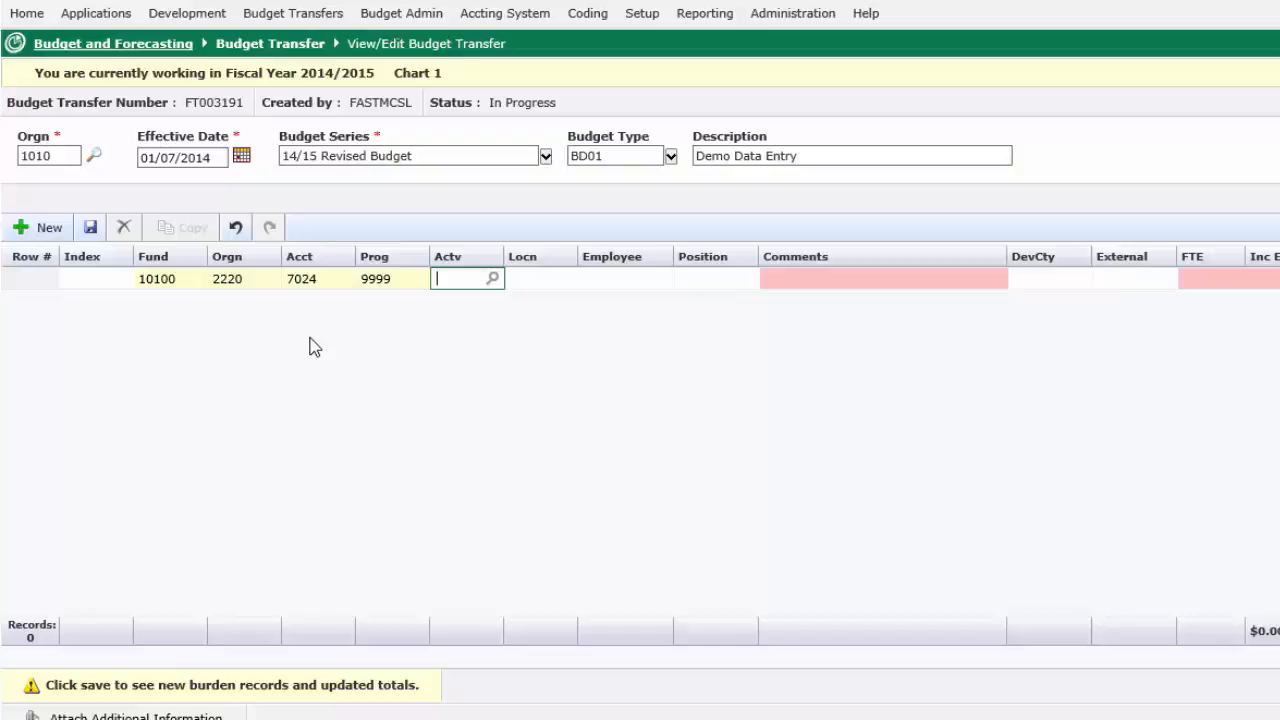
Step: Leave Actv, Locn and Employee blank, look up positions matching "ad" and choose the Academic Adviser position 100004
{"action": "key", "text": "Tab"}
{"action": "key", "text": "Tab"}
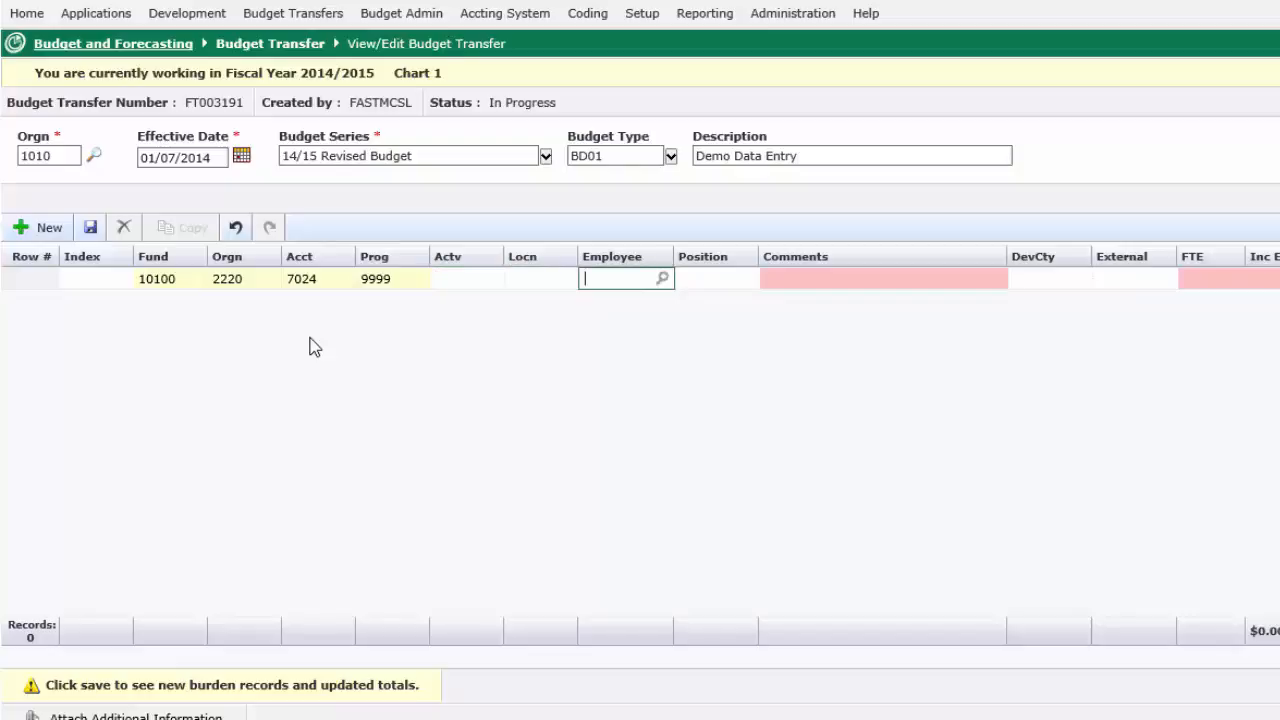
{"action": "key", "text": "Tab"}
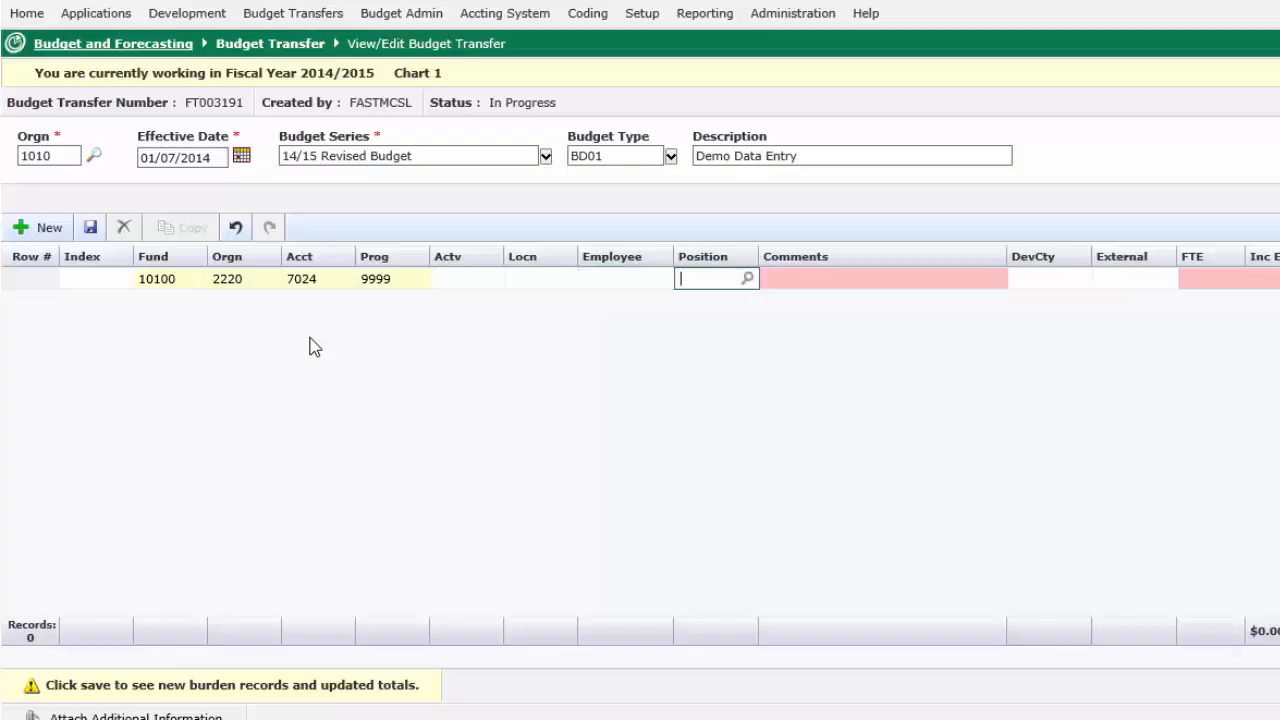
{"action": "type", "text": "ad"}
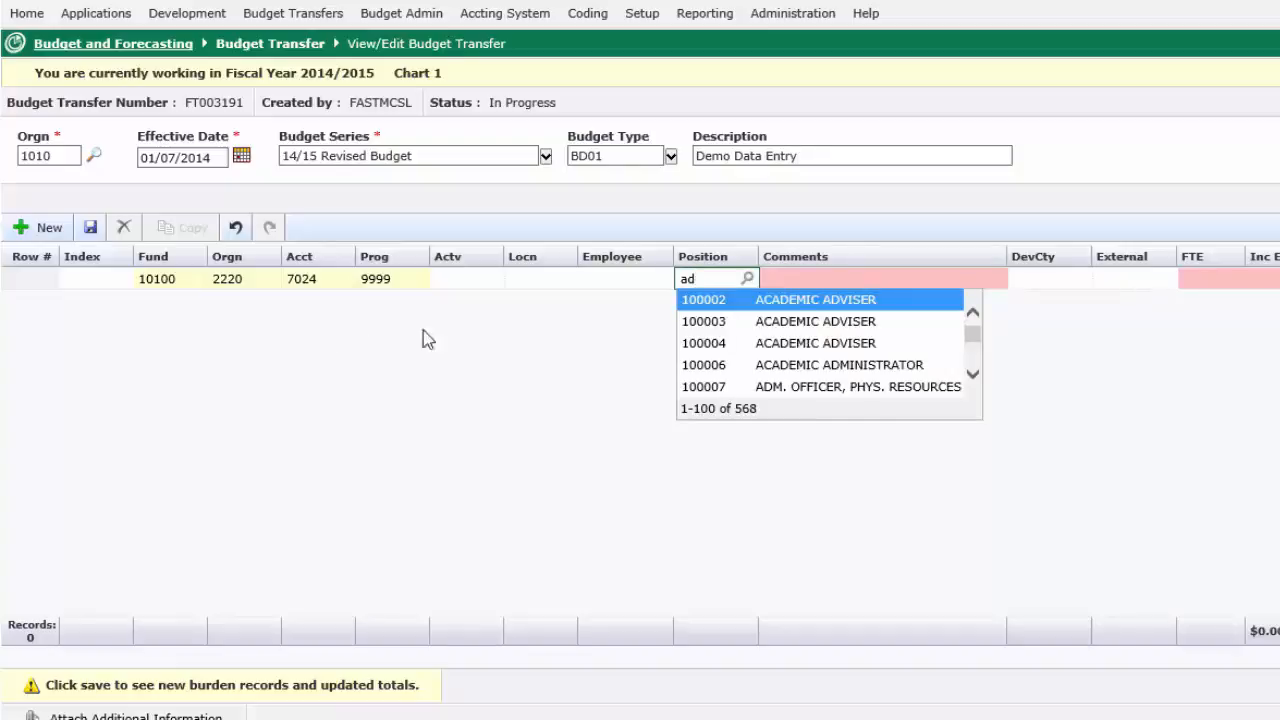
{"action": "left_click", "coordinate": [718, 344]}
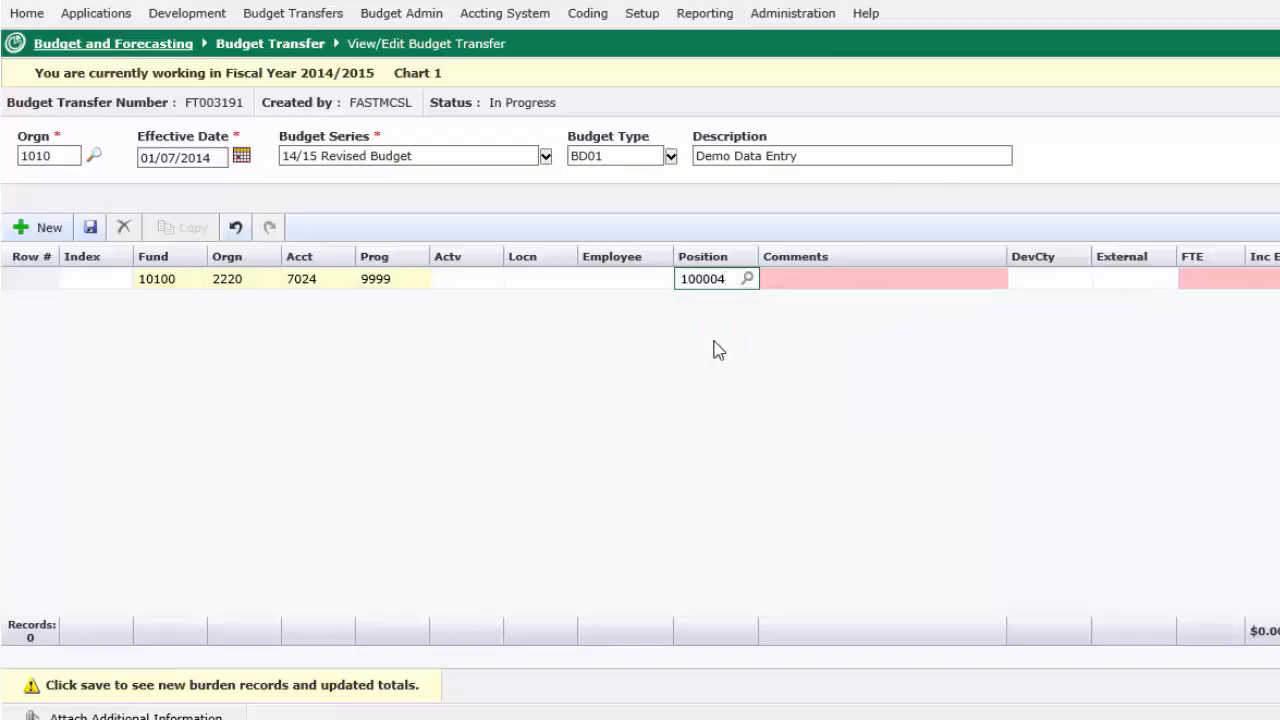
Step: Enter "establish new position" as the row's comment
{"action": "key", "text": "Tab"}
{"action": "type", "text": "establish new position"}
{"action": "key", "text": "Tab"}
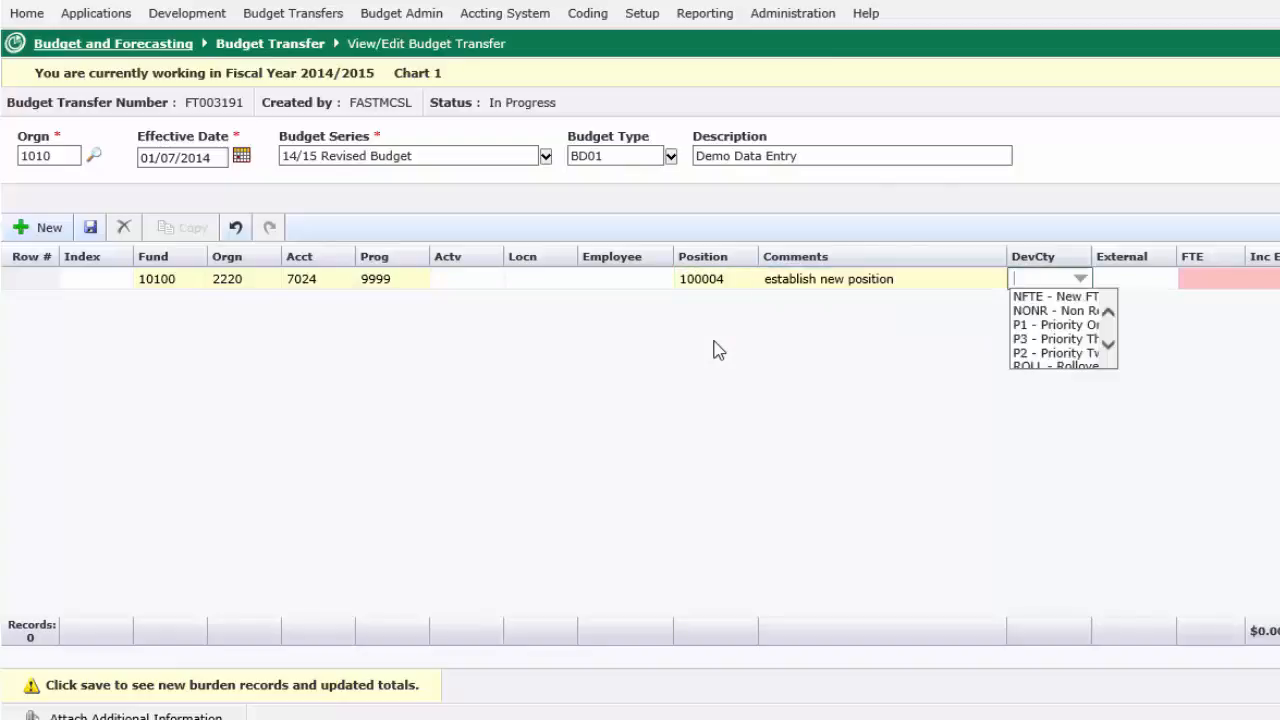
Step: Set the row's DevCty to P1, the Priority One option
{"action": "key", "text": "Down"}
{"action": "key", "text": "Down"}
{"action": "key", "text": "Down"}
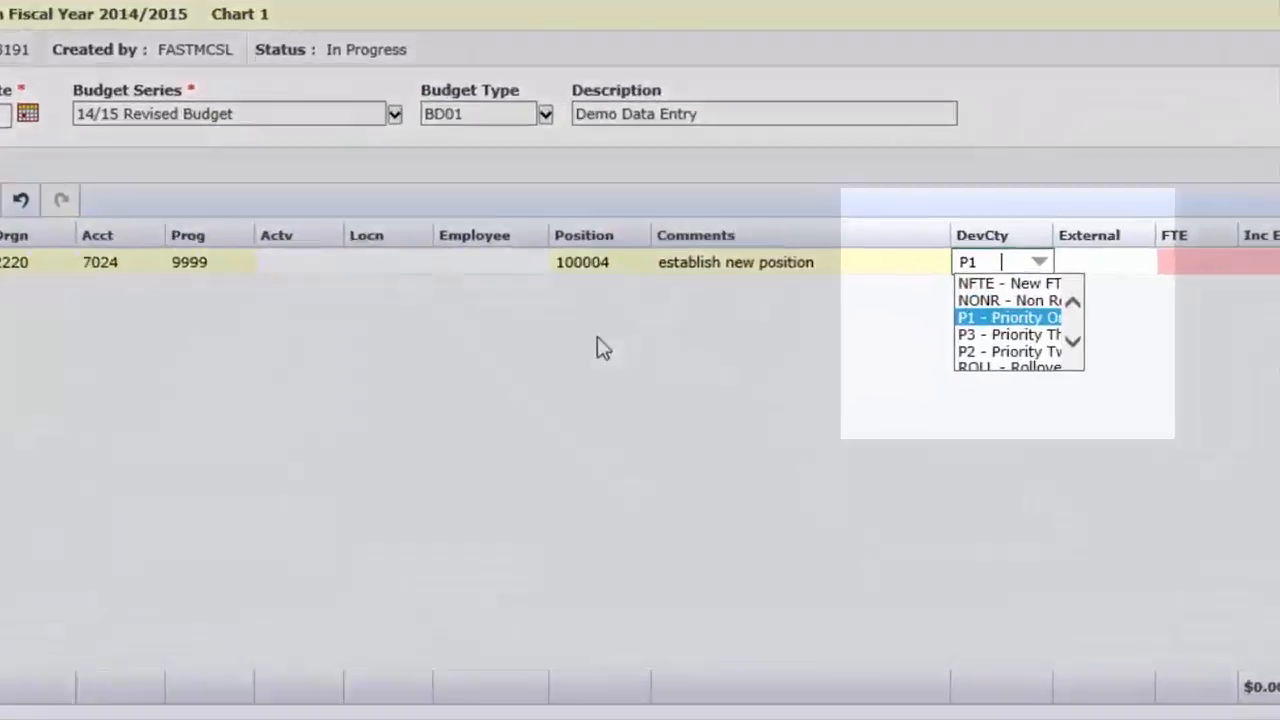
{"action": "key", "text": "Down"}
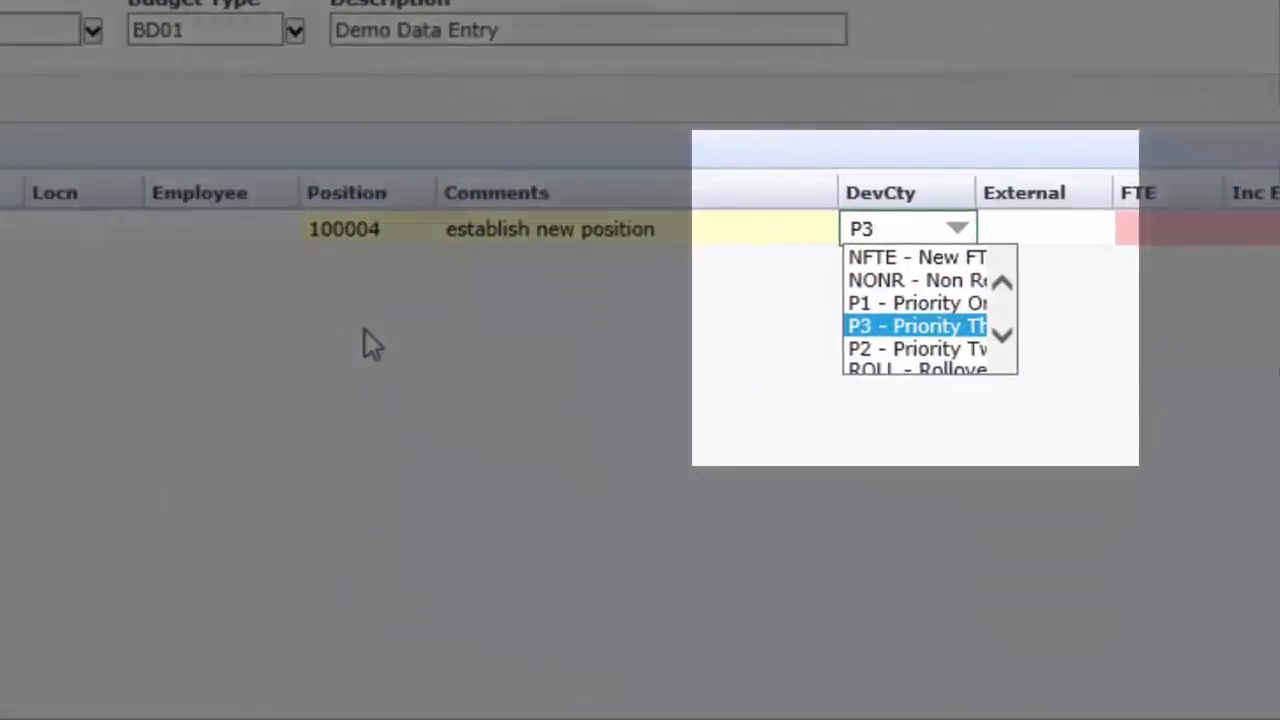
{"action": "key", "text": "Down"}
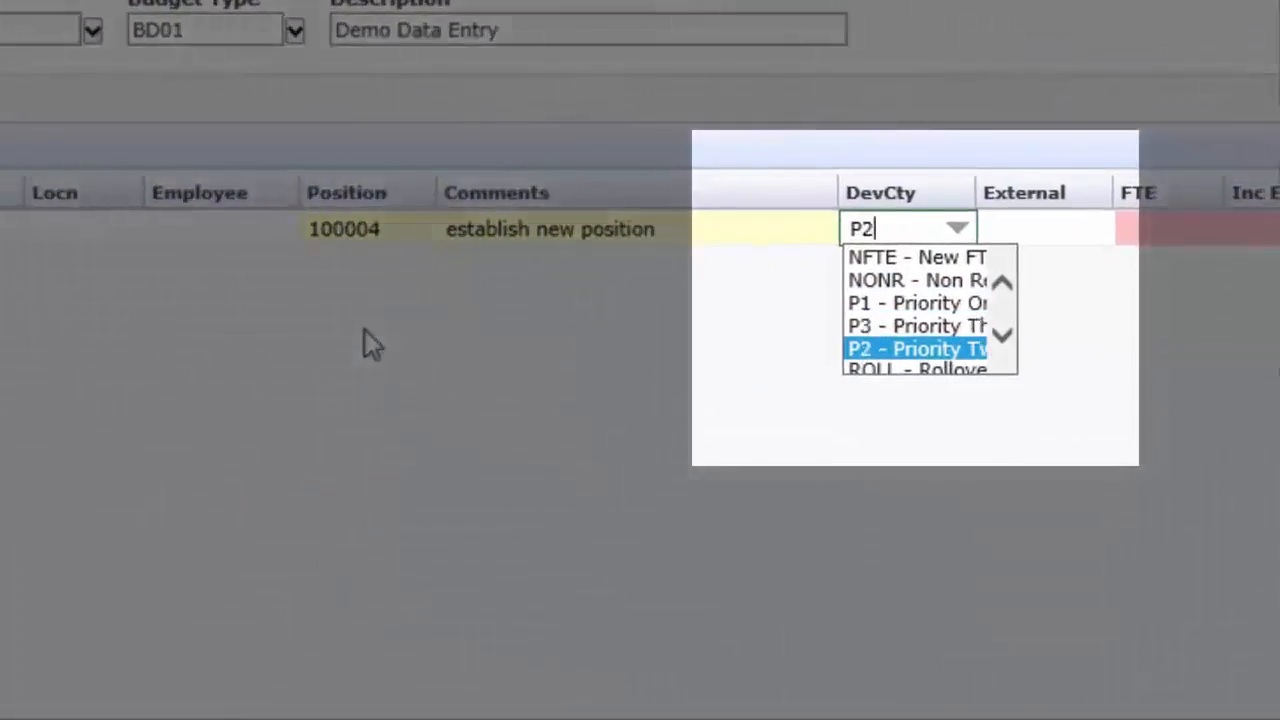
{"action": "key", "text": "Up"}
{"action": "key", "text": "Up"}
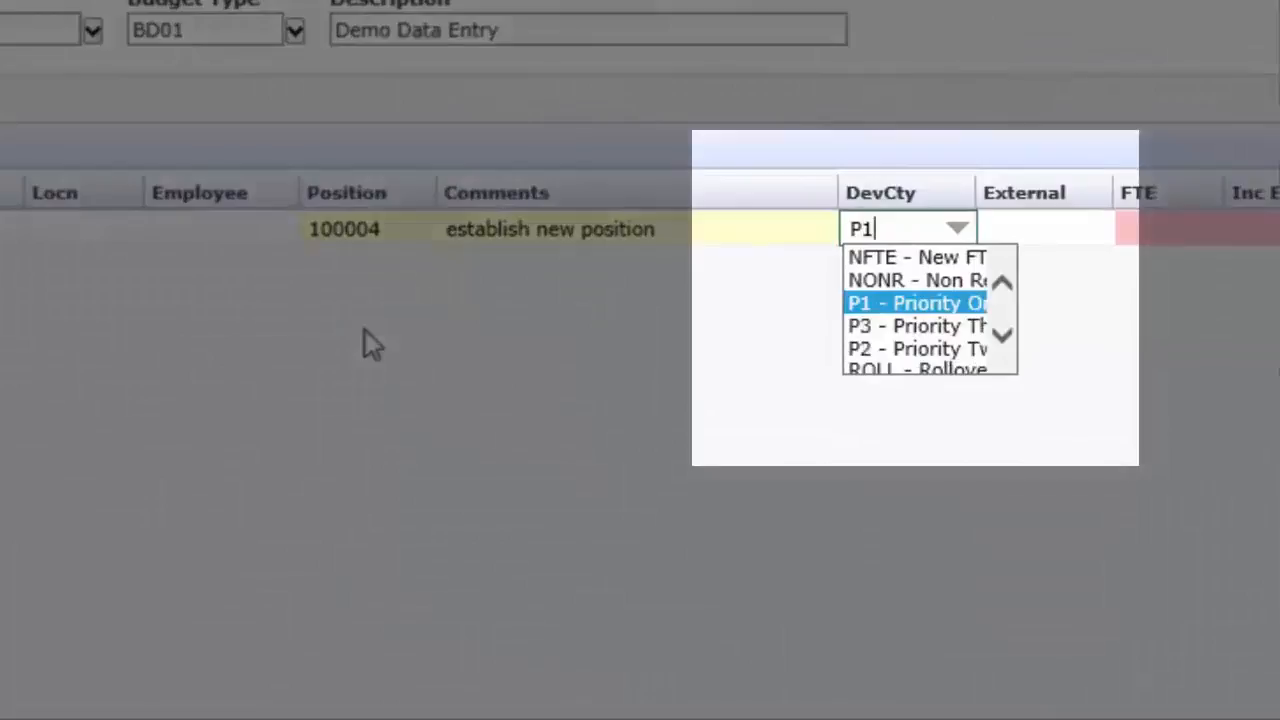
{"action": "key", "text": "Return"}
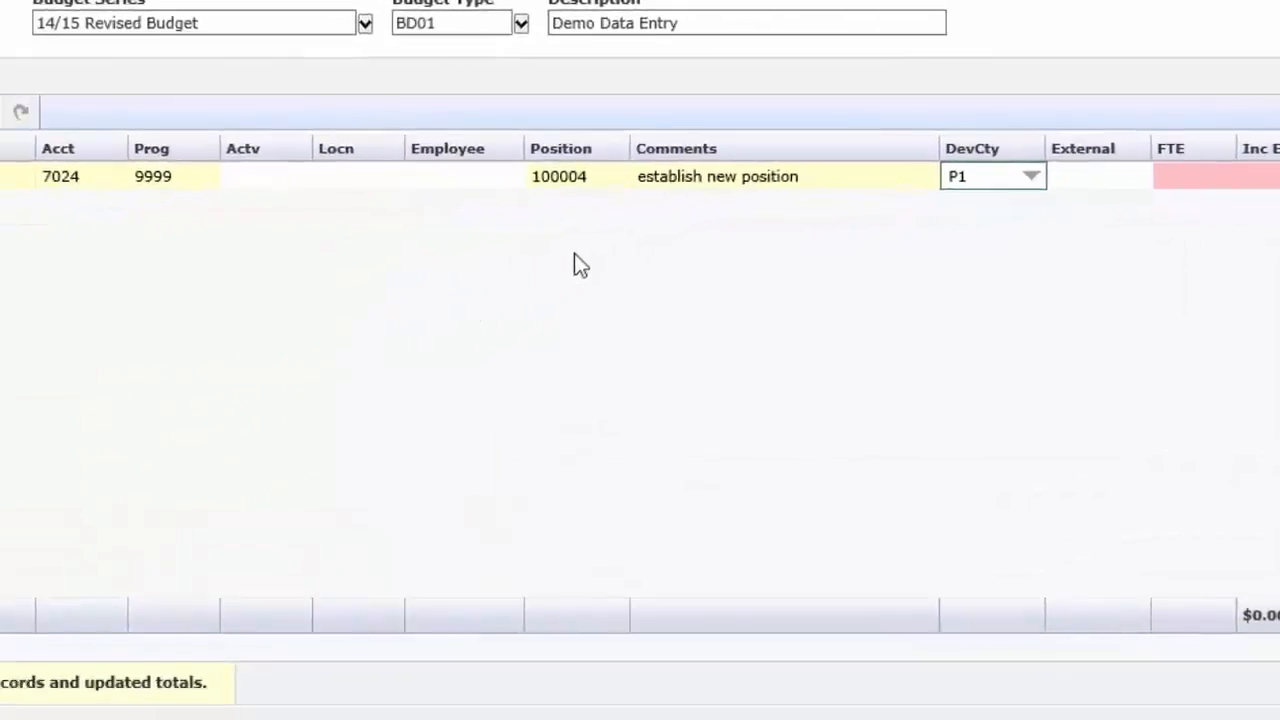
{"action": "key", "text": "Tab"}
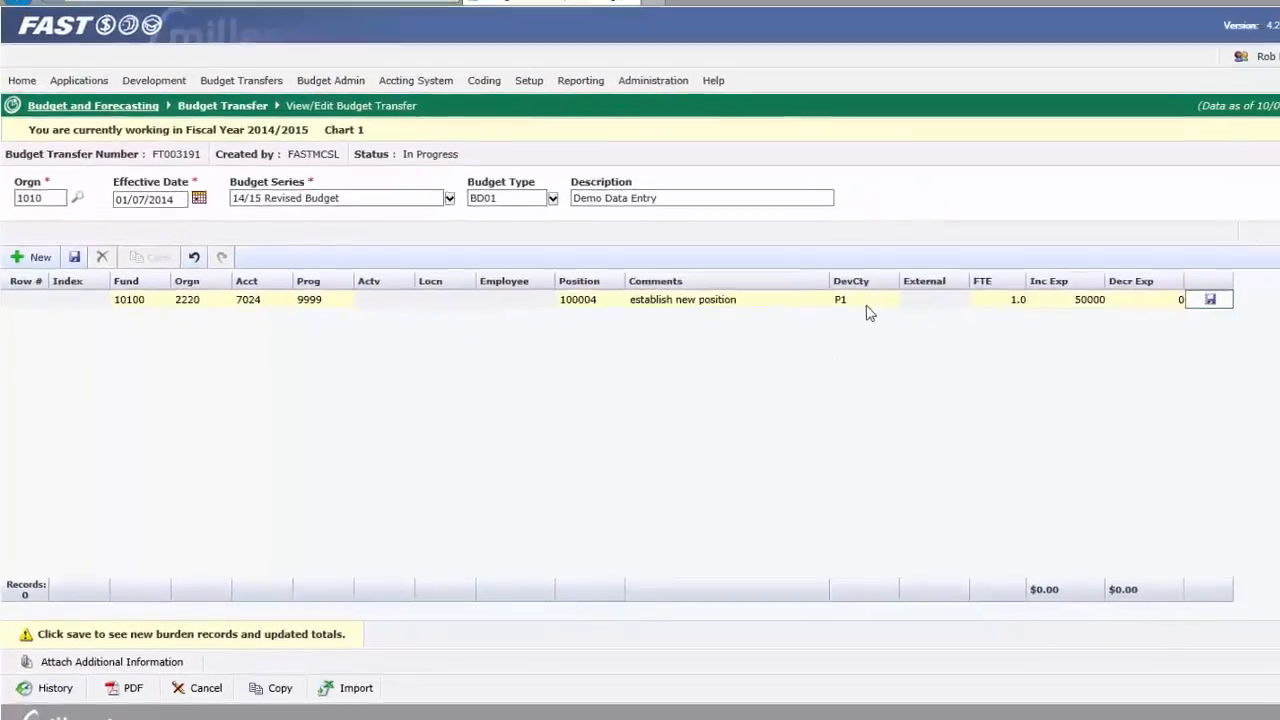
Step: View the available External options for the row without choosing one
{"action": "left_click", "coordinate": [1060, 288]}
{"action": "left_click", "coordinate": [937, 301]}
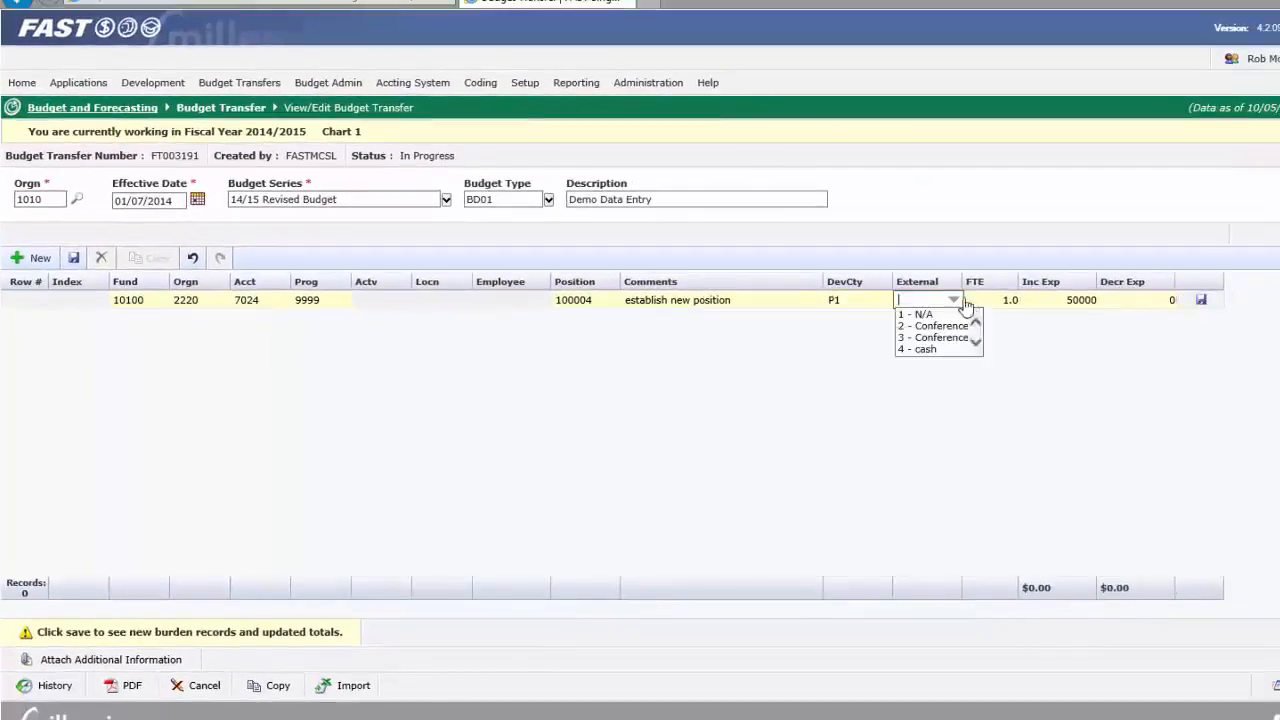
{"action": "key", "text": "Tab"}
{"action": "left_click", "coordinate": [1158, 301]}
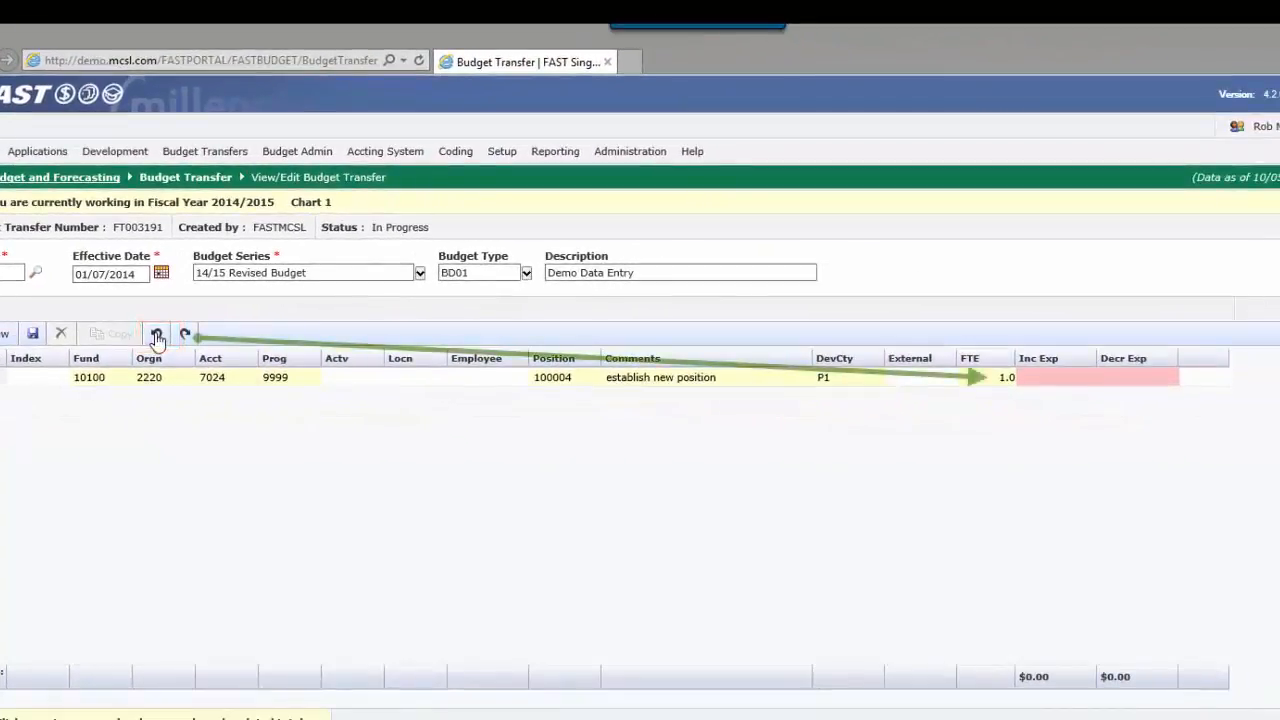
Step: Undo the FTE entry in the row
{"action": "left_click", "coordinate": [157, 338]}
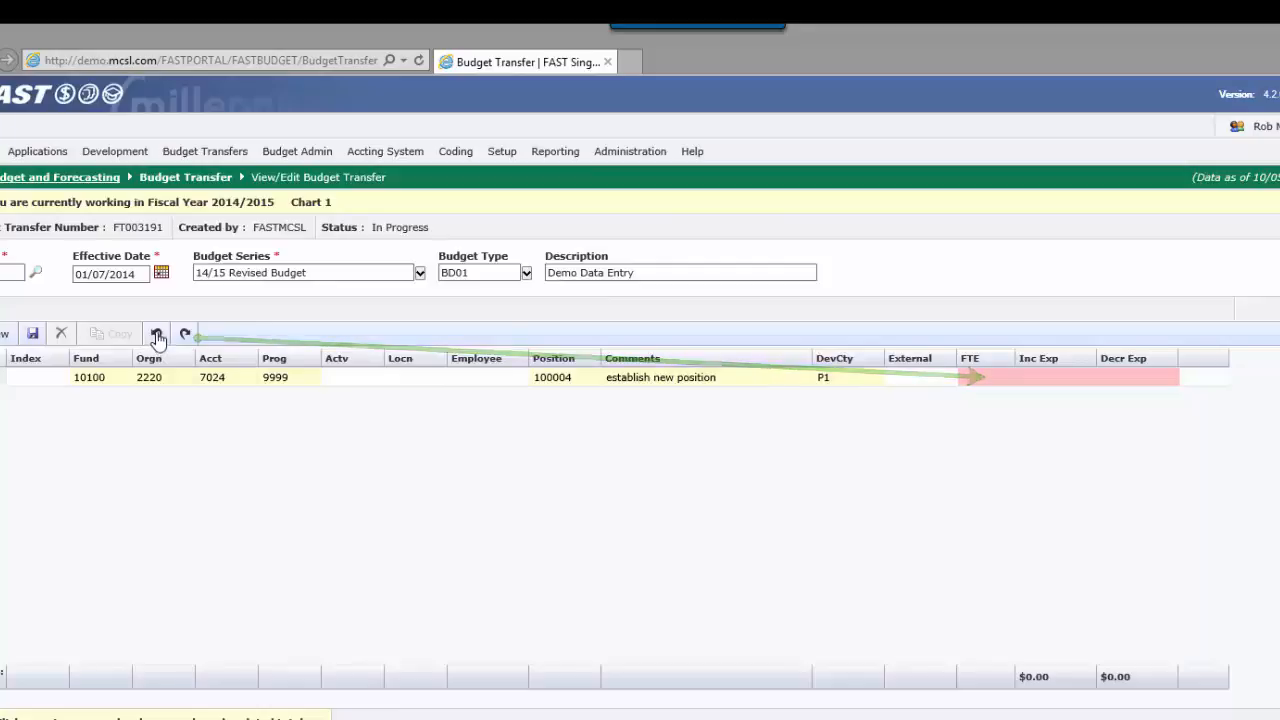
{"action": "left_click", "coordinate": [157, 338]}
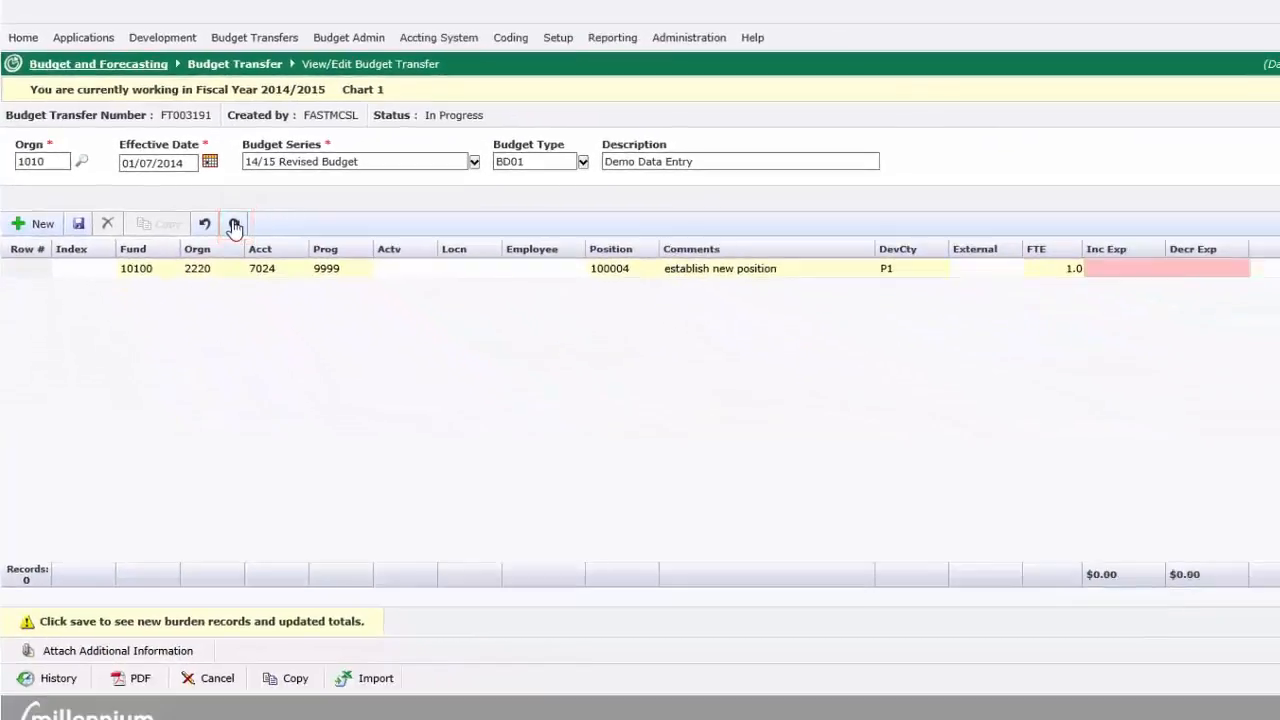
Step: Redo the undone FTE entry in the new position row and save the transfer's edits
{"action": "left_click", "coordinate": [331, 318]}
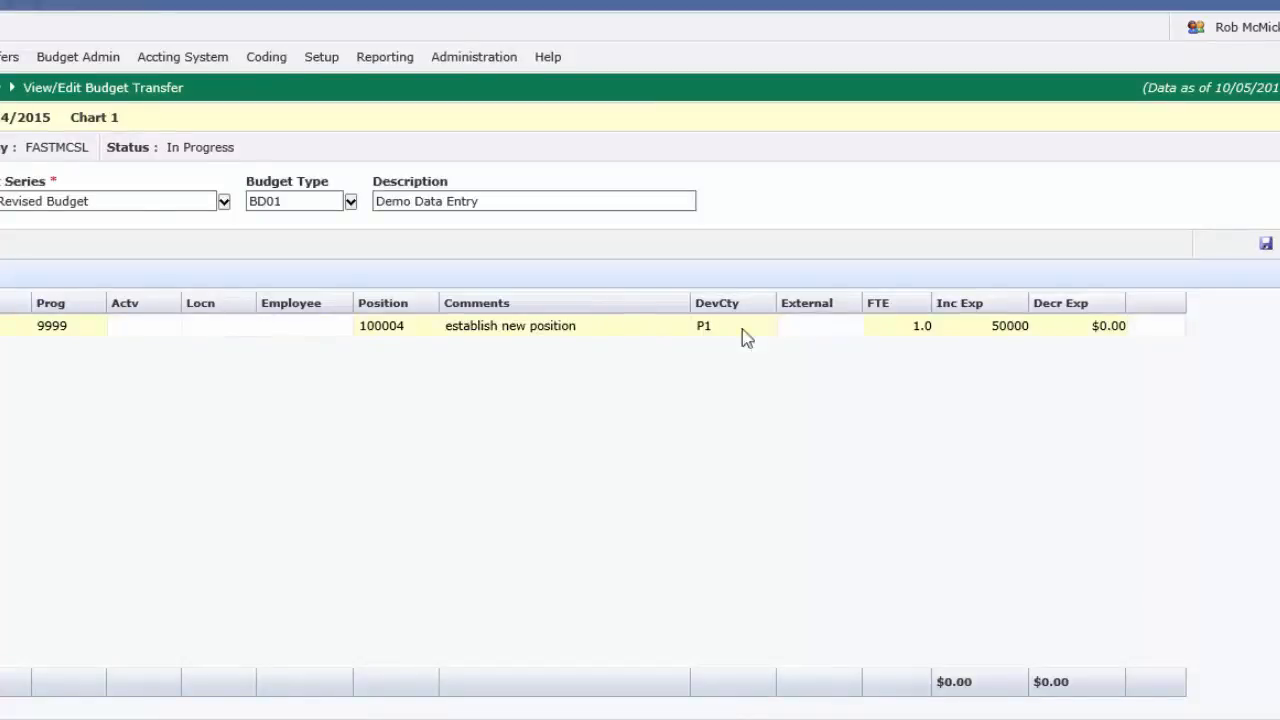
{"action": "left_click", "coordinate": [1110, 325]}
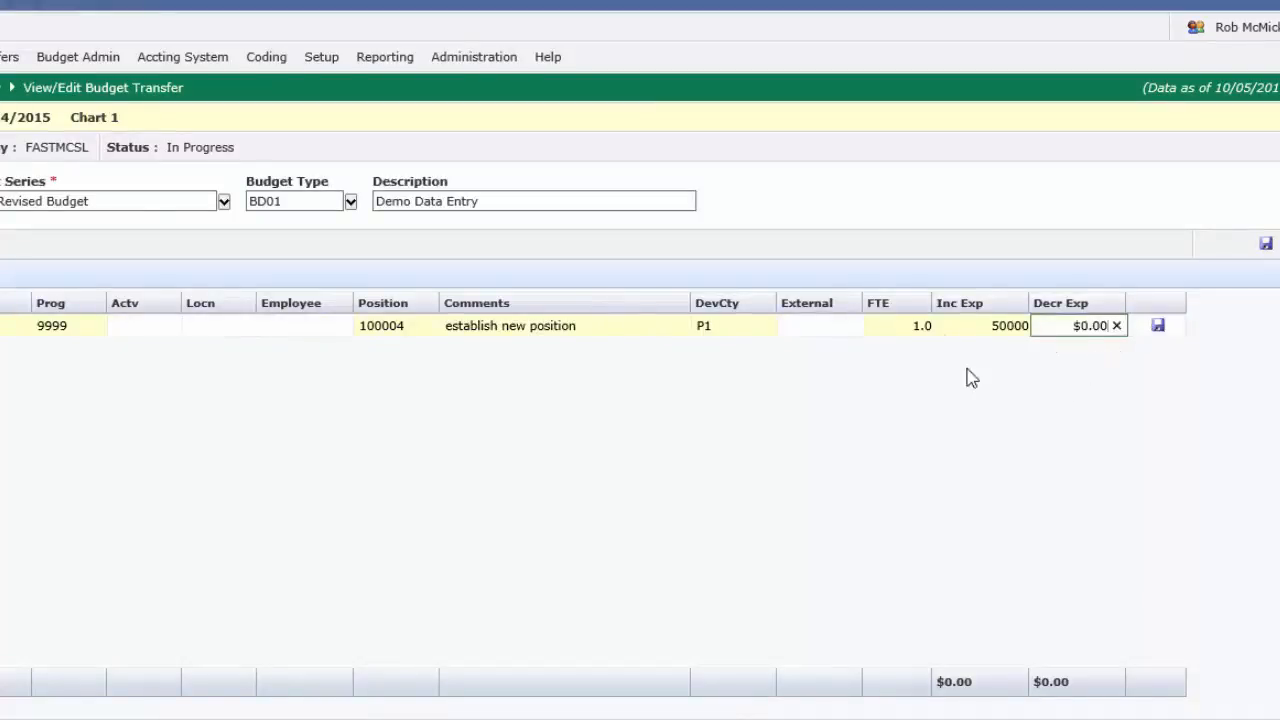
{"action": "key", "text": "Tab"}
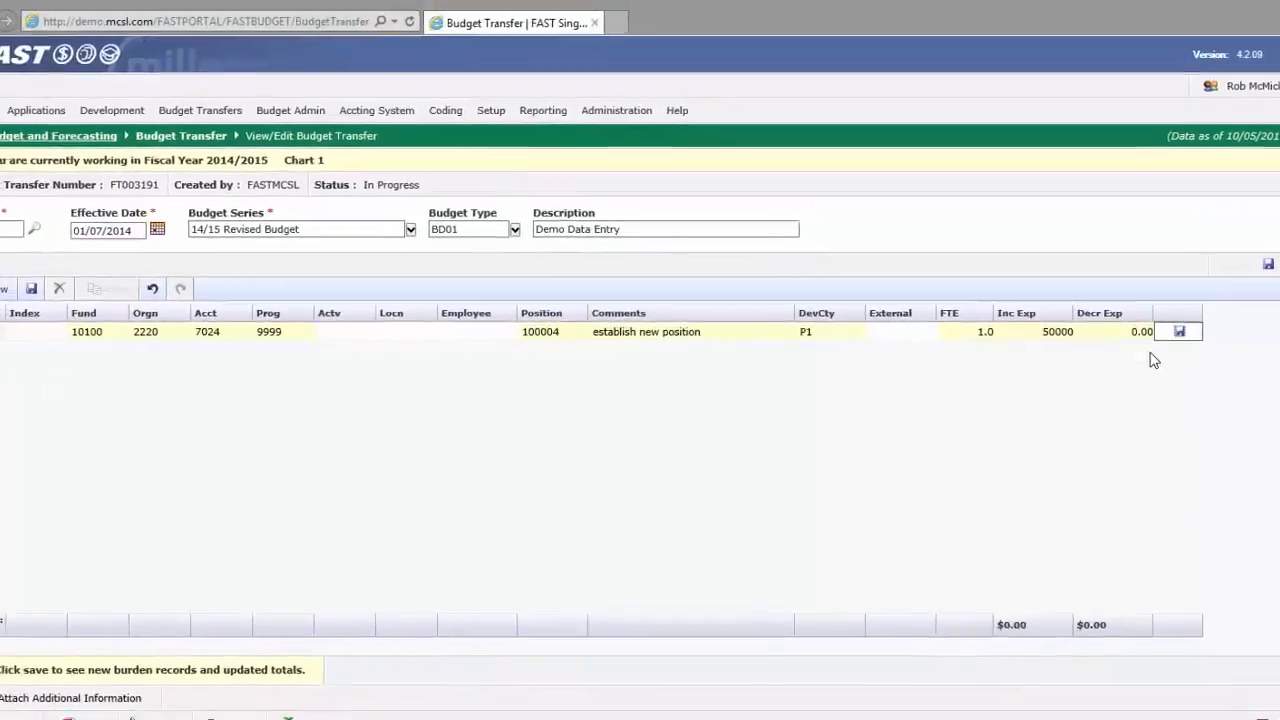
{"action": "key", "text": "Tab"}
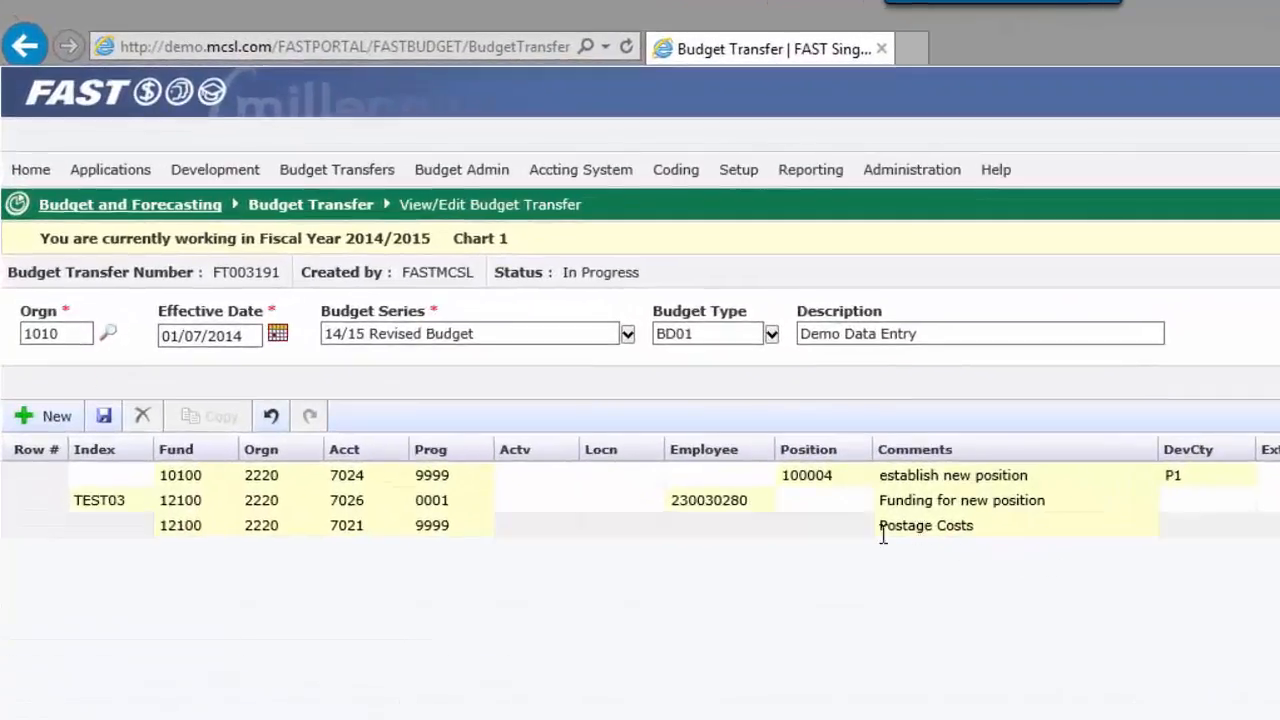
{"action": "left_click", "coordinate": [104, 418]}
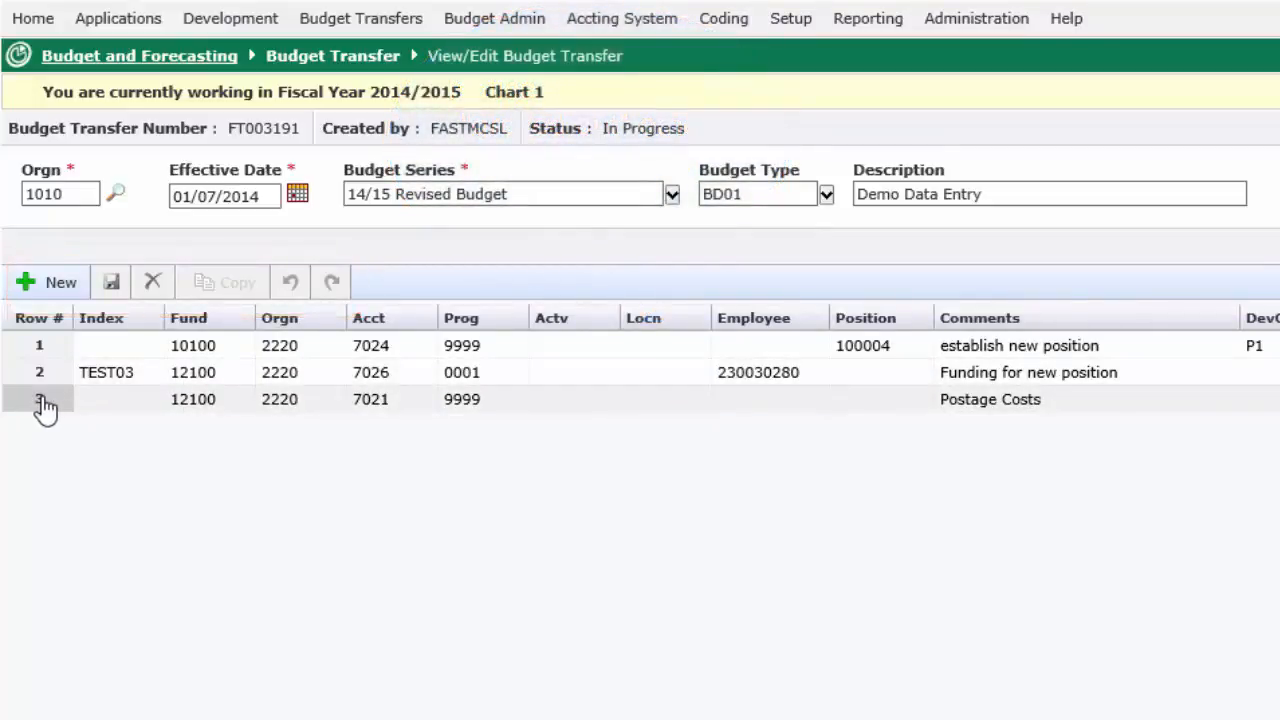
Step: Copy row 3, Postage Costs, set the copy's Inc Exp to 0.00 and Decr Exp to 750, and save it
{"action": "left_click", "coordinate": [45, 405]}
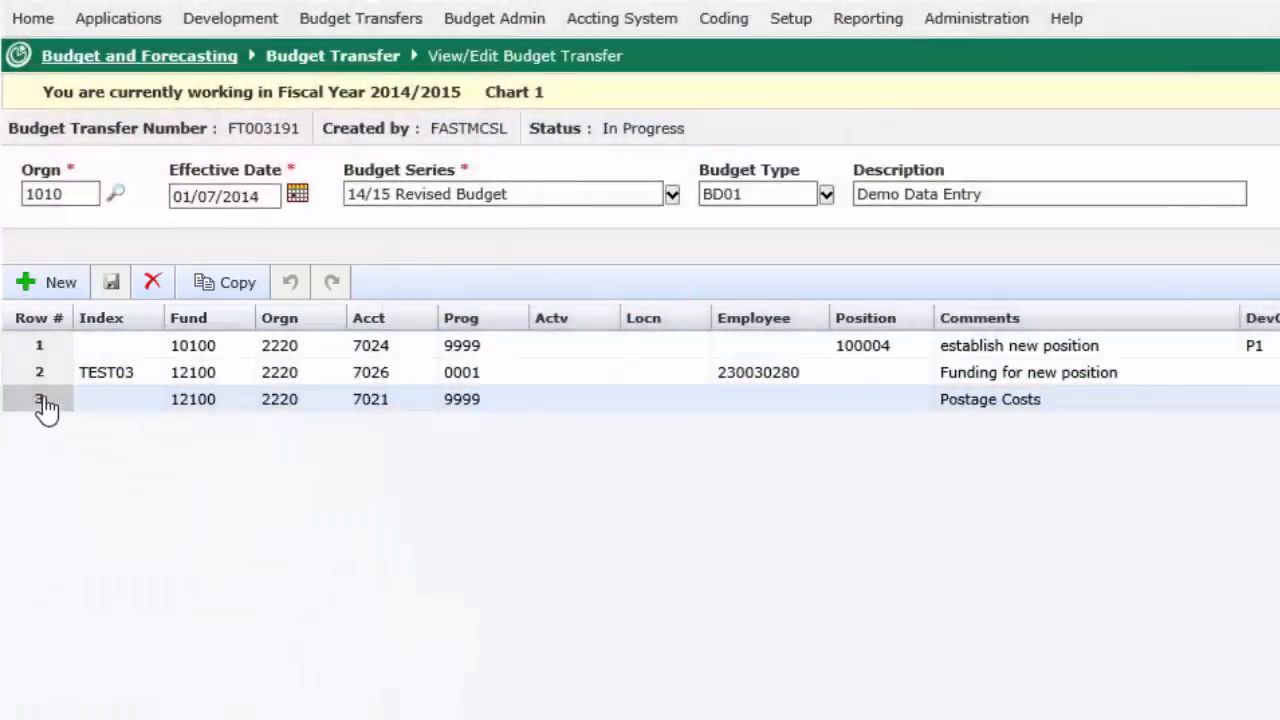
{"action": "left_click", "coordinate": [229, 285]}
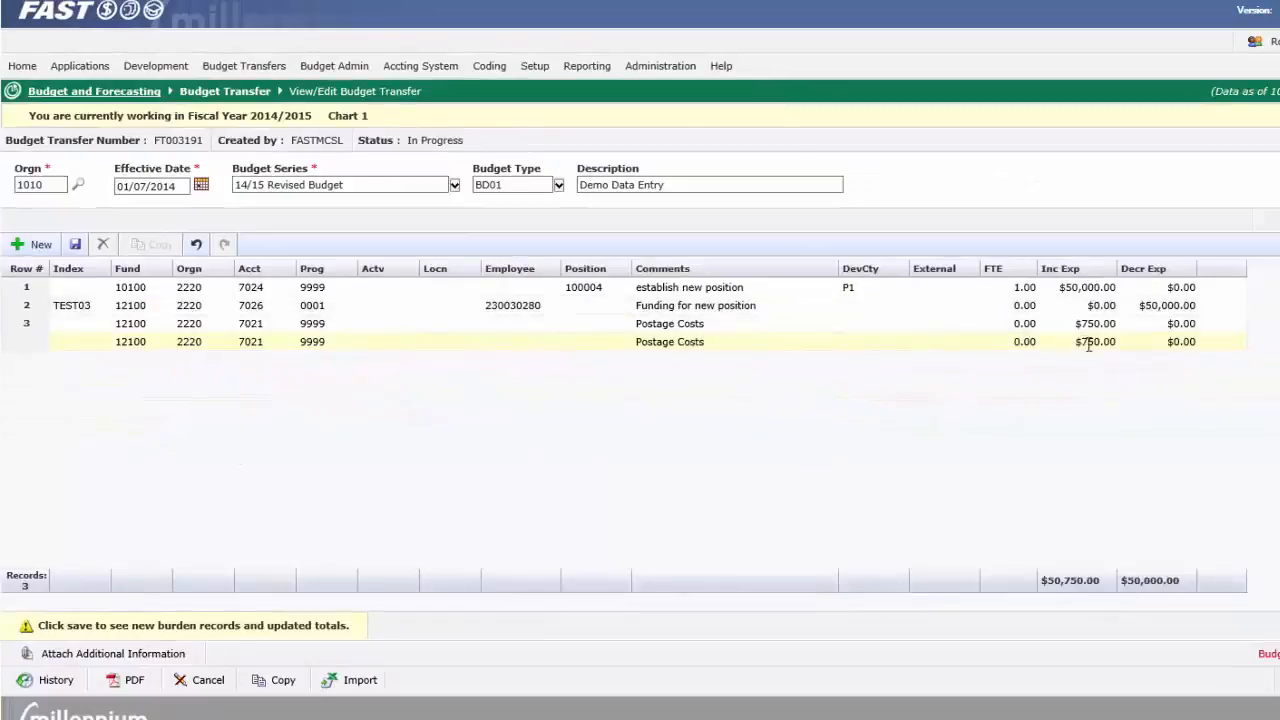
{"action": "left_click", "coordinate": [1267, 370]}
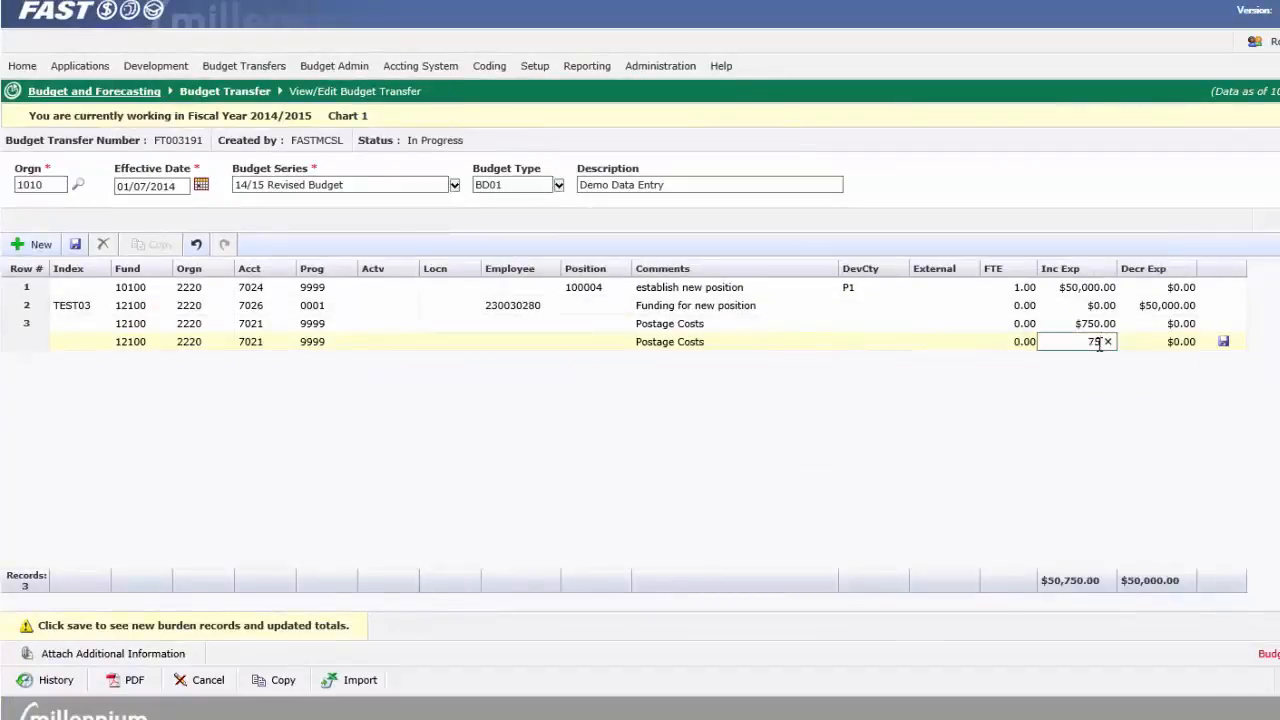
{"action": "key", "text": "BackSpace"}
{"action": "key", "text": "Tab"}
{"action": "type", "text": "750"}
{"action": "key", "text": "Tab"}
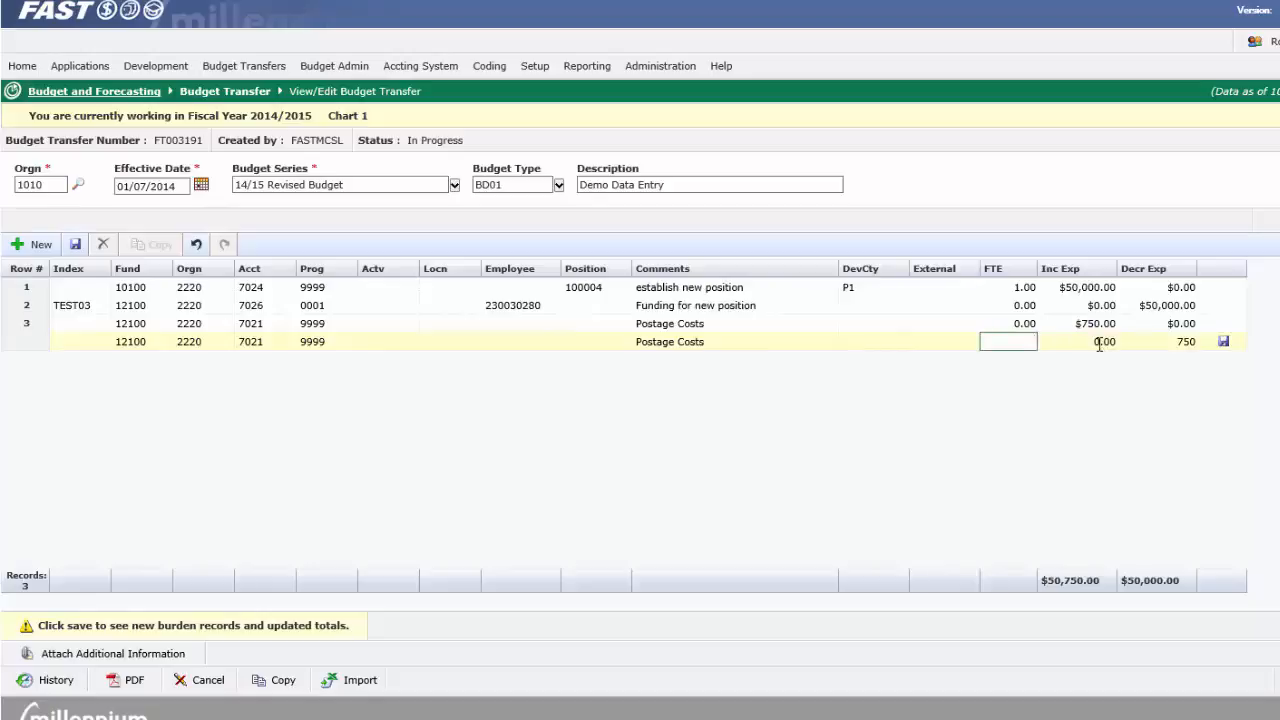
{"action": "key", "text": "Tab"}
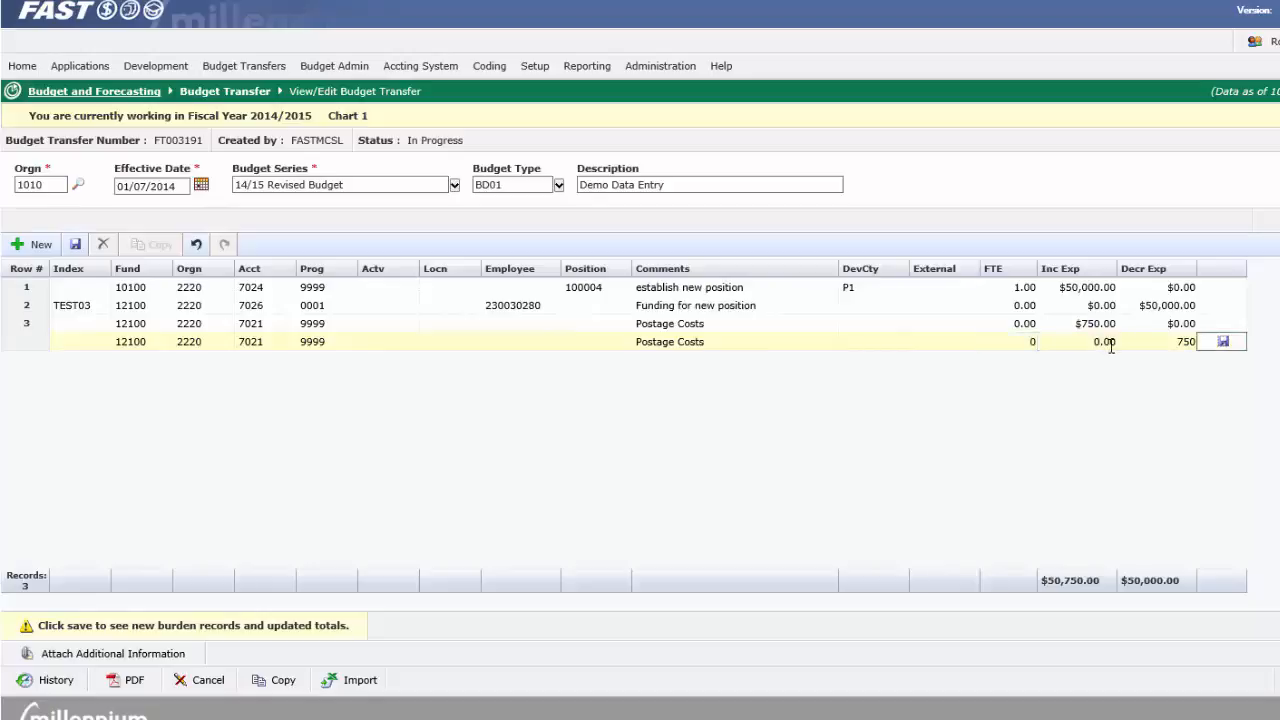
{"action": "left_click", "coordinate": [1224, 346]}
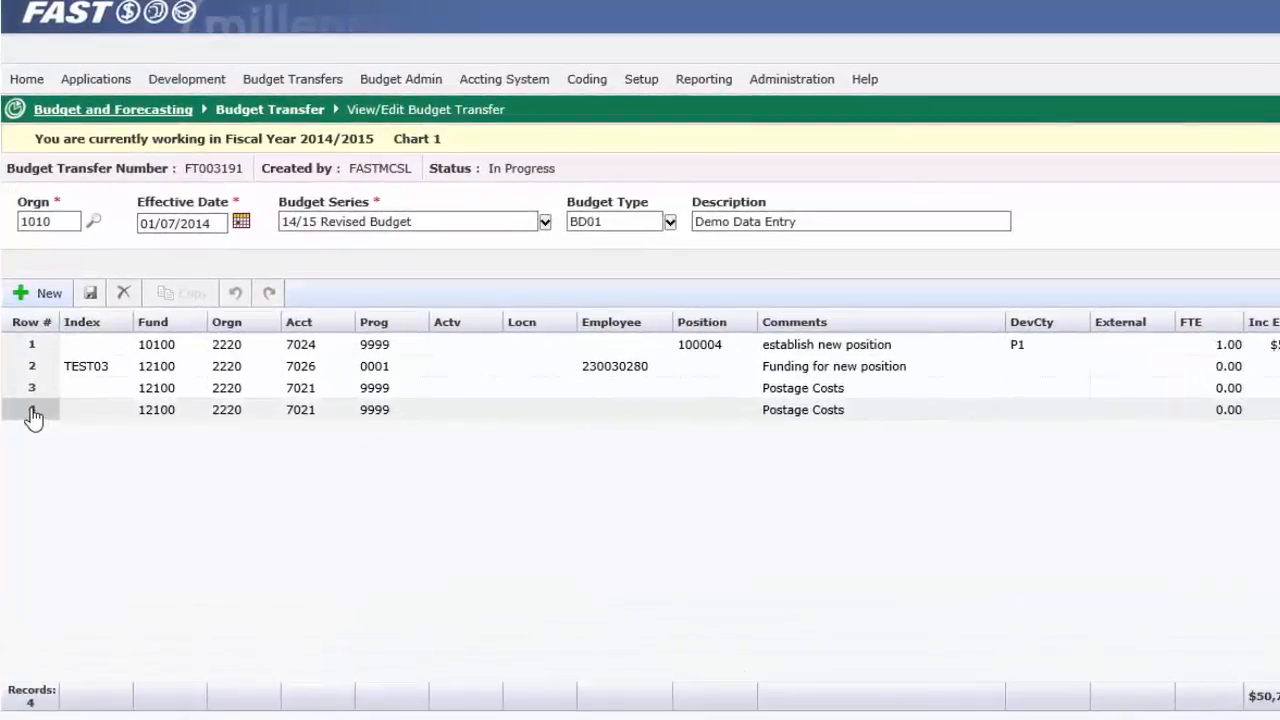
Step: Delete row 4, the copied Postage Costs line
{"action": "left_click", "coordinate": [33, 418]}
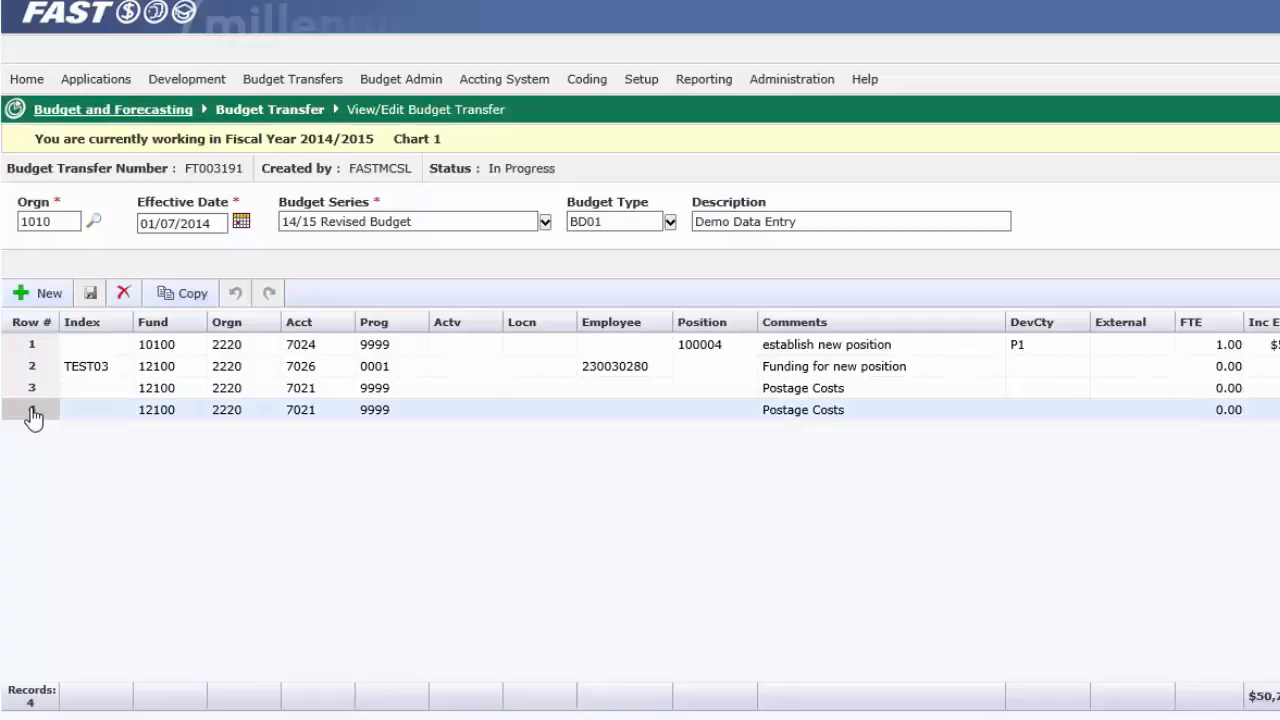
{"action": "left_click", "coordinate": [126, 295]}
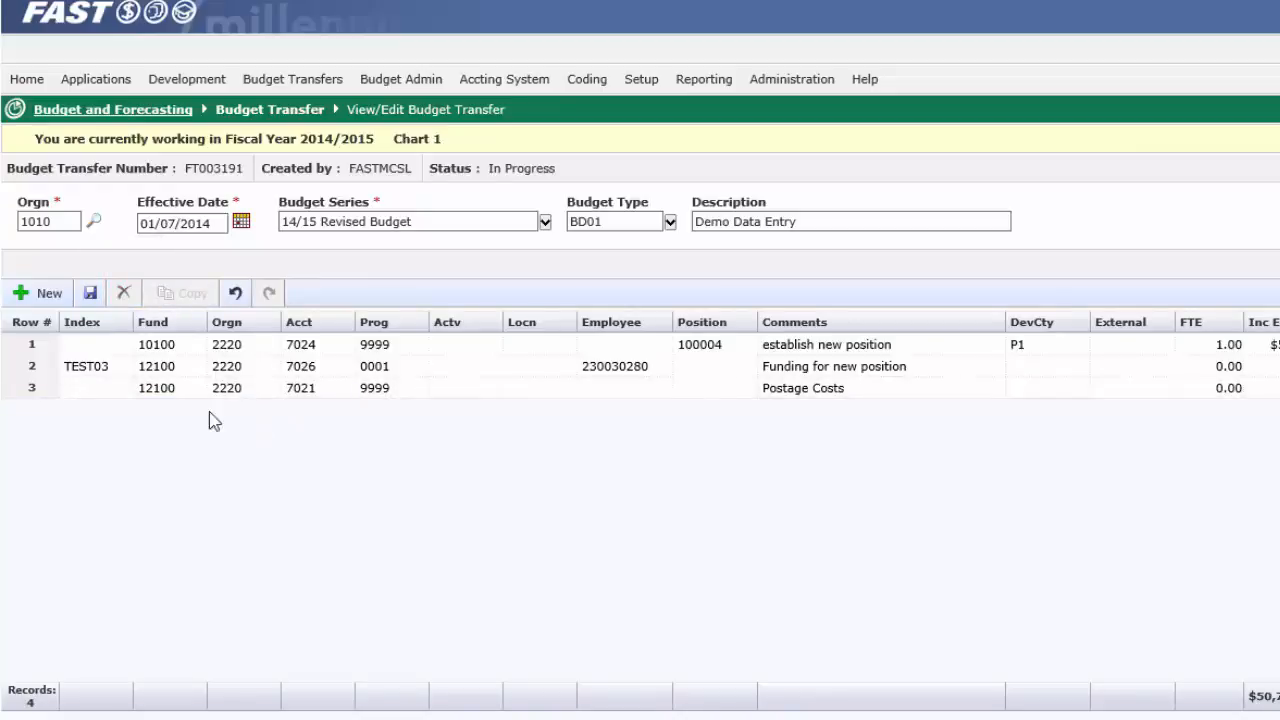
Step: Copy row 3 again, delete the unsaved copy and save the transfer's edits
{"action": "left_click", "coordinate": [31, 394]}
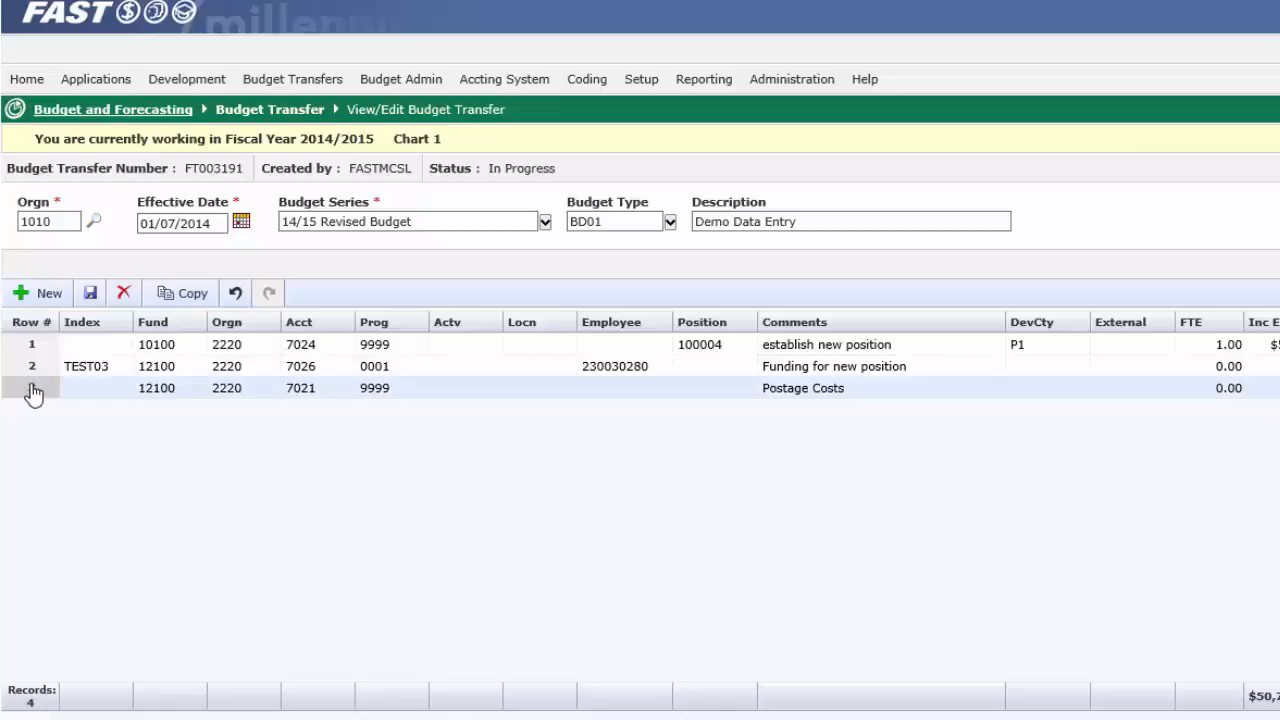
{"action": "left_click", "coordinate": [188, 295]}
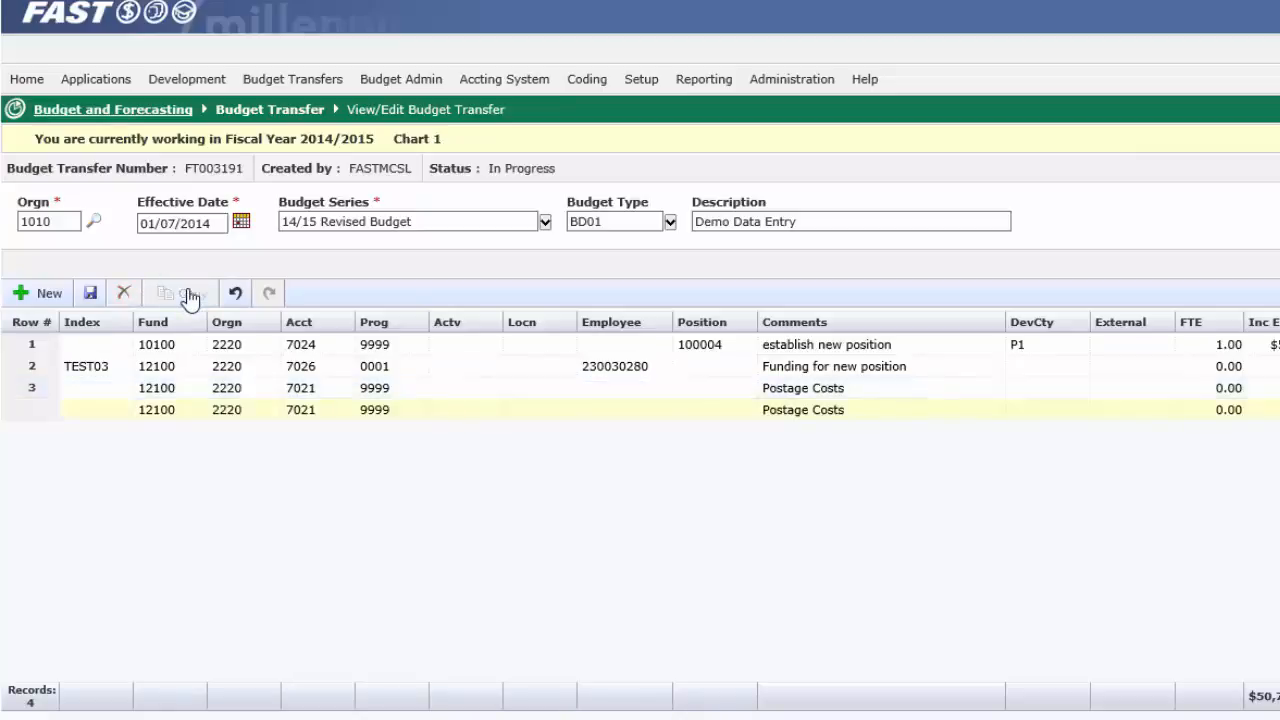
{"action": "left_click", "coordinate": [40, 418]}
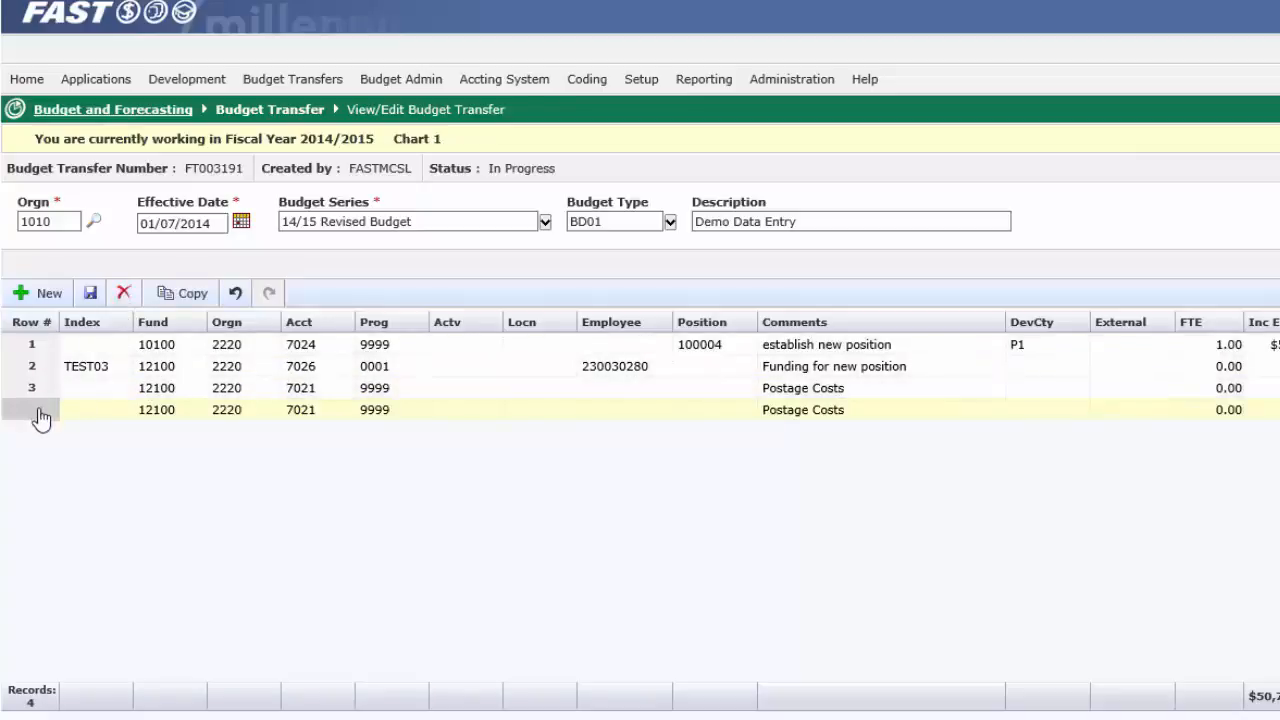
{"action": "left_click", "coordinate": [125, 296]}
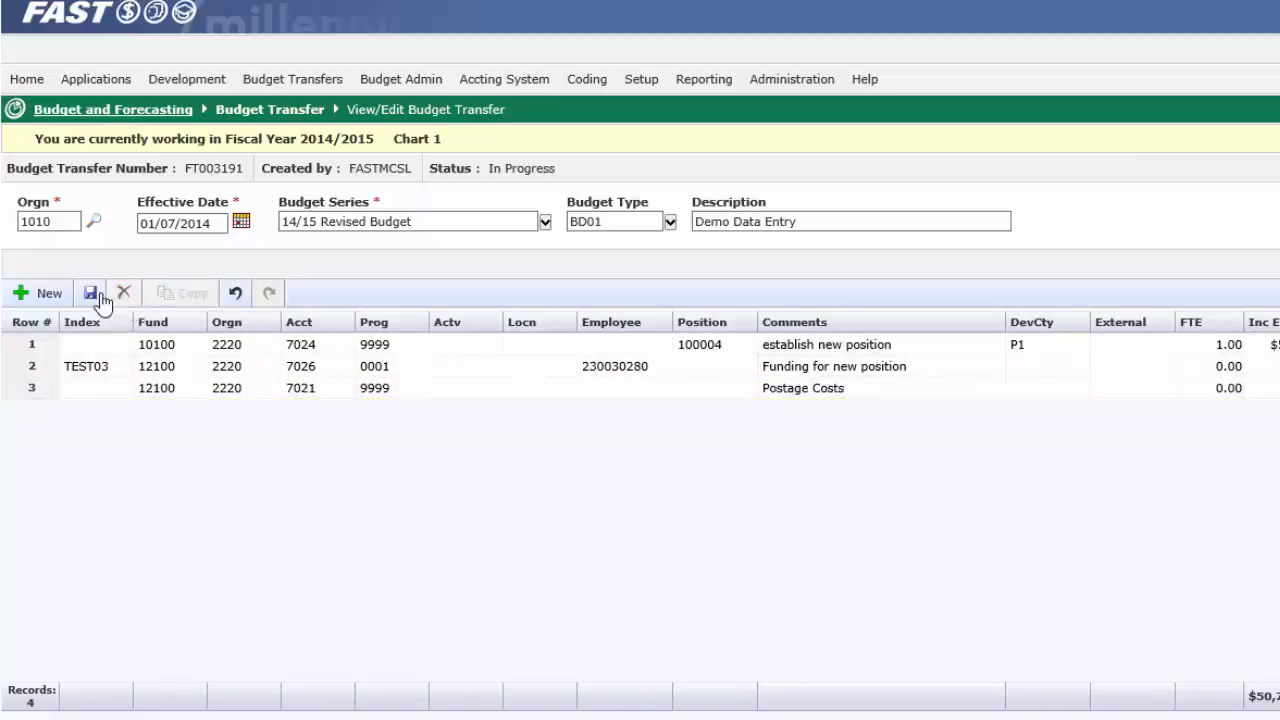
{"action": "left_click", "coordinate": [90, 295]}
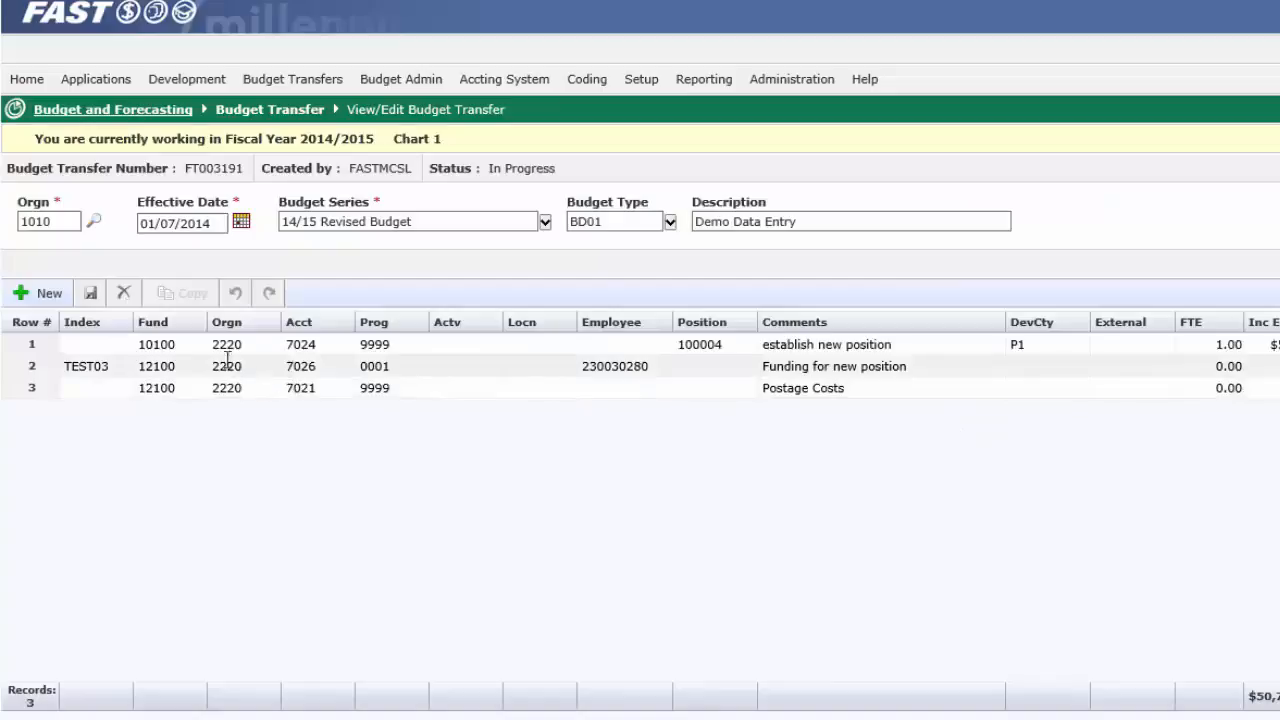
Step: Add a new blank row and move forward through its cells from Index to DevCty
{"action": "left_click", "coordinate": [32, 296]}
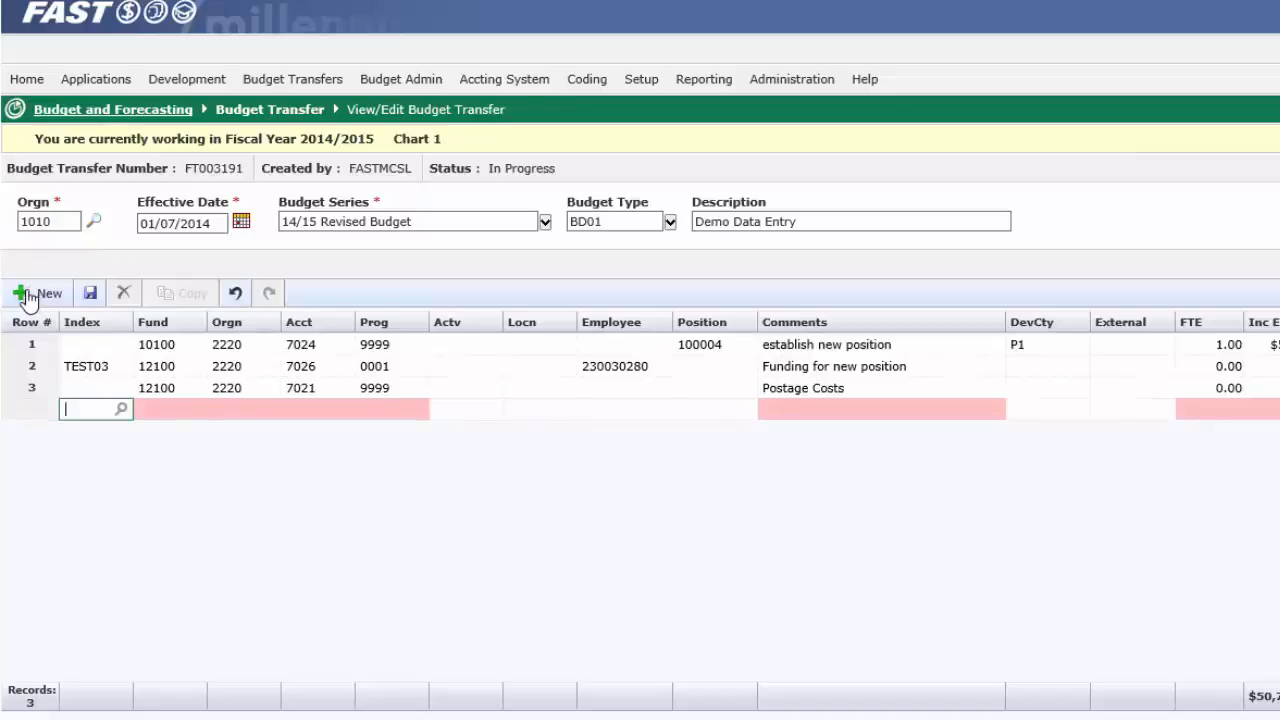
{"action": "key", "text": "Tab"}
{"action": "key", "text": "Tab"}
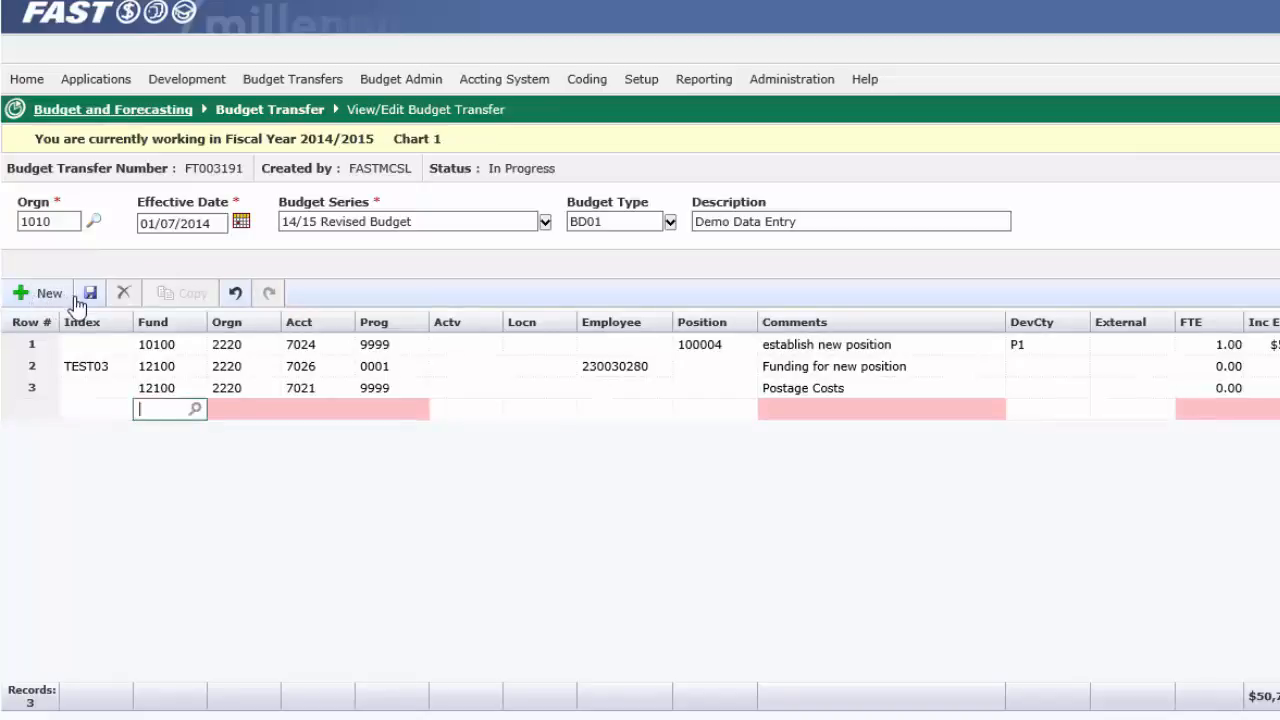
{"action": "key", "text": "Tab"}
{"action": "key", "text": "Tab"}
{"action": "key", "text": "Tab"}
{"action": "key", "text": "Tab"}
{"action": "key", "text": "Tab"}
{"action": "key", "text": "Tab"}
{"action": "key", "text": "Tab"}
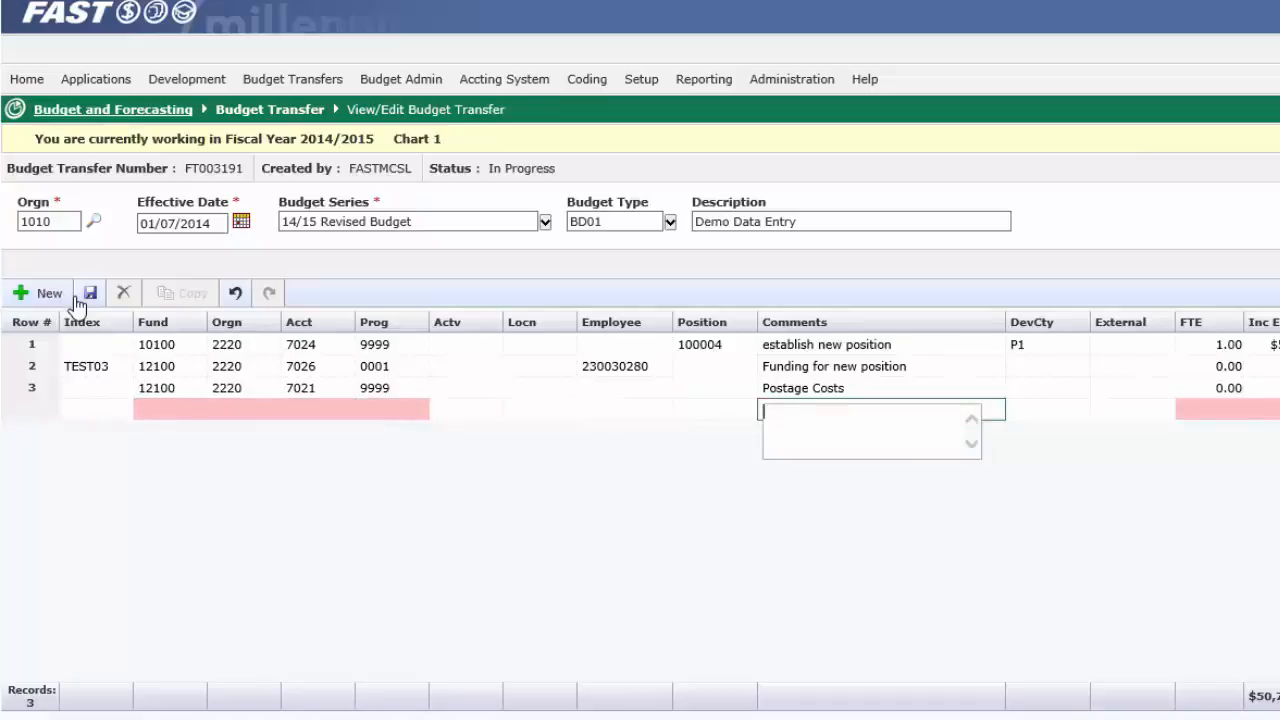
{"action": "key", "text": "Tab"}
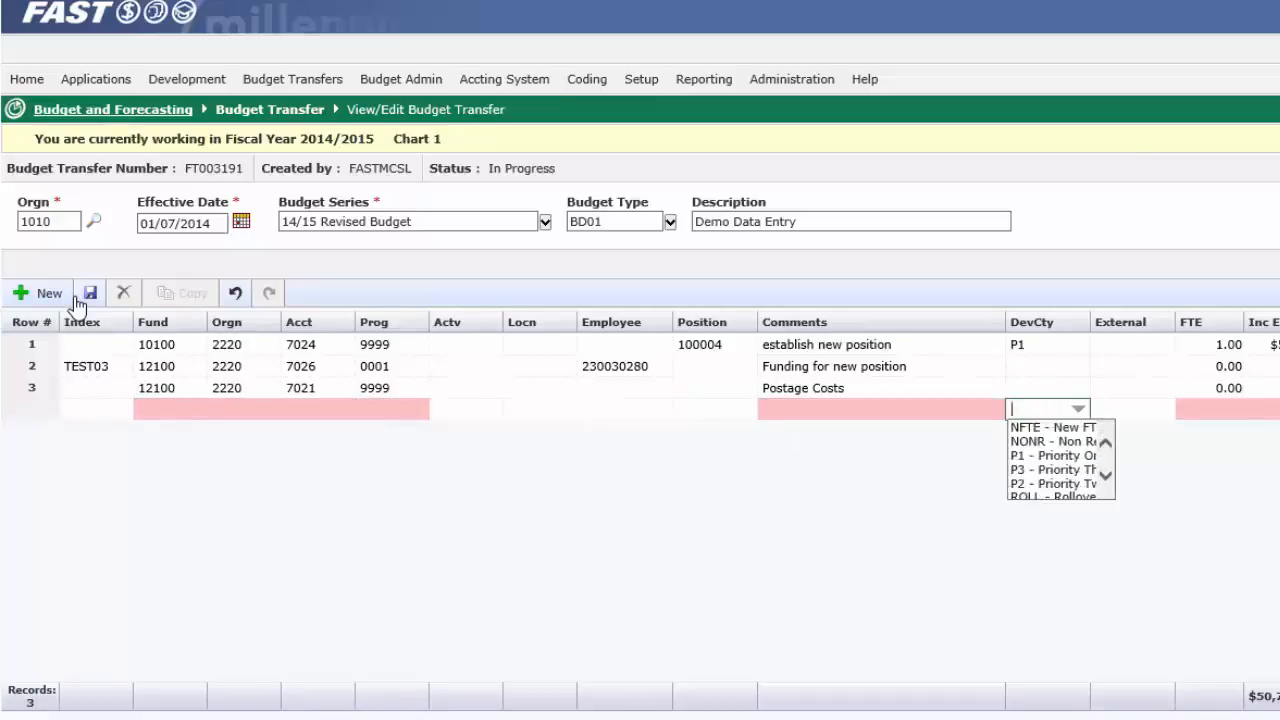
Step: Move back through the blank row's cells to Prog, and select its Locn, Position and FTE cells directly
{"action": "key", "text": "shift+Tab"}
{"action": "key", "text": "shift+Tab"}
{"action": "key", "text": "shift+Tab"}
{"action": "key", "text": "shift+Tab"}
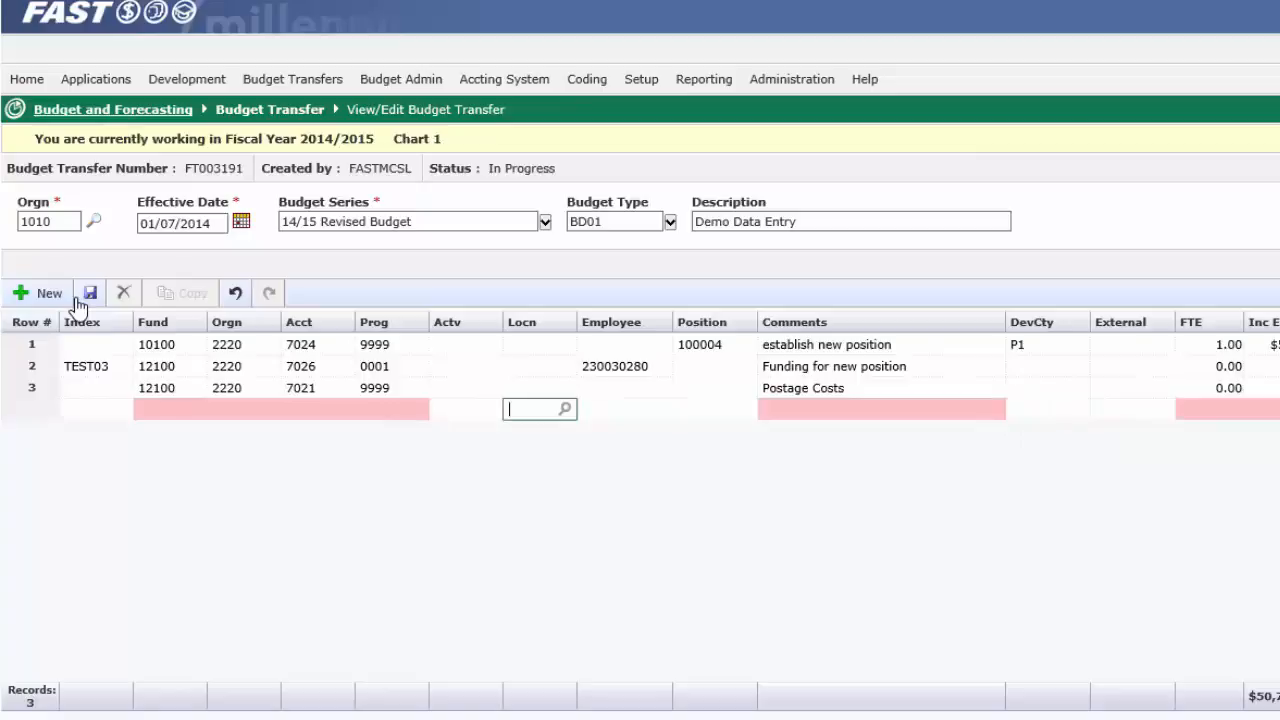
{"action": "key", "text": "shift+Tab"}
{"action": "key", "text": "shift+Tab"}
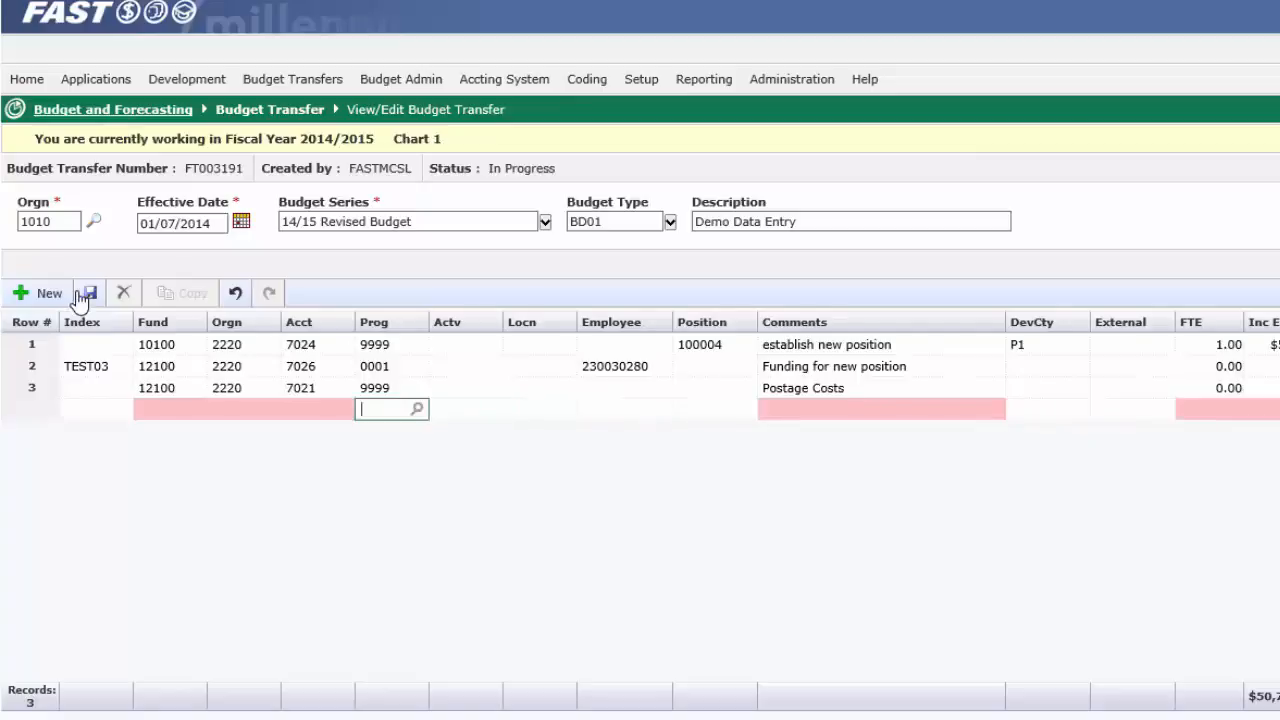
{"action": "left_click", "coordinate": [554, 406]}
{"action": "left_click", "coordinate": [719, 406]}
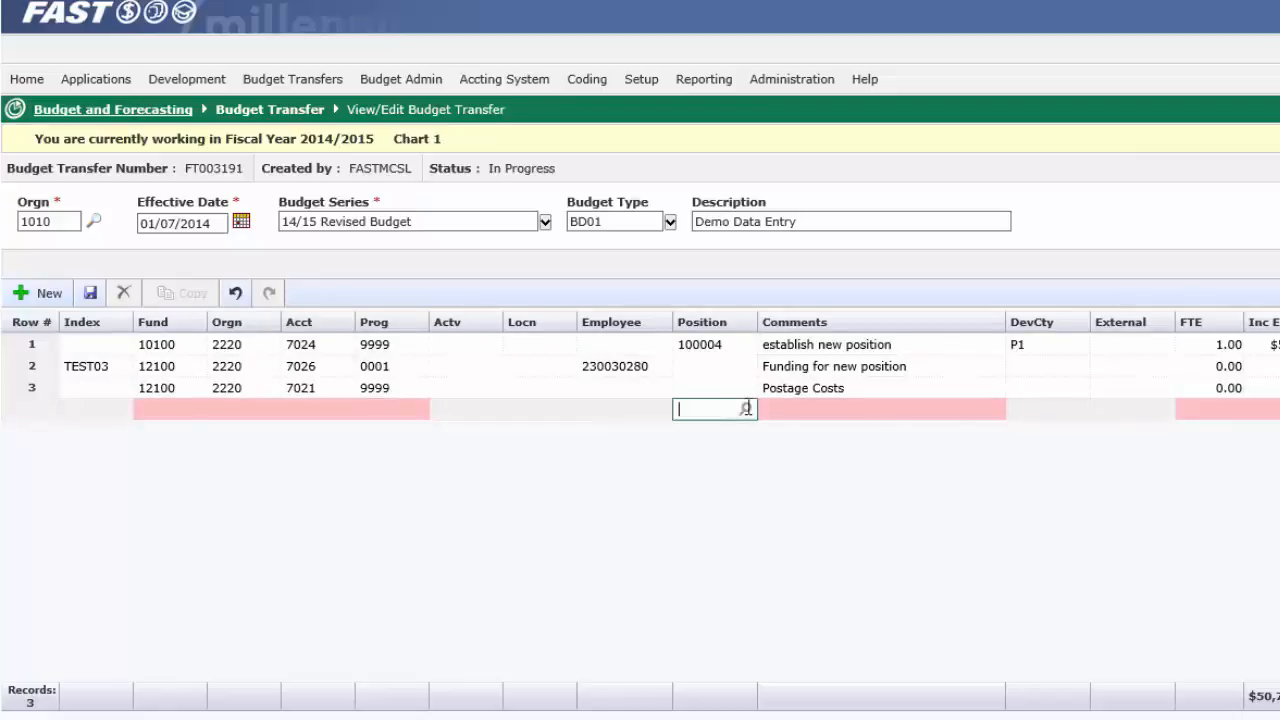
{"action": "left_click", "coordinate": [1213, 405]}
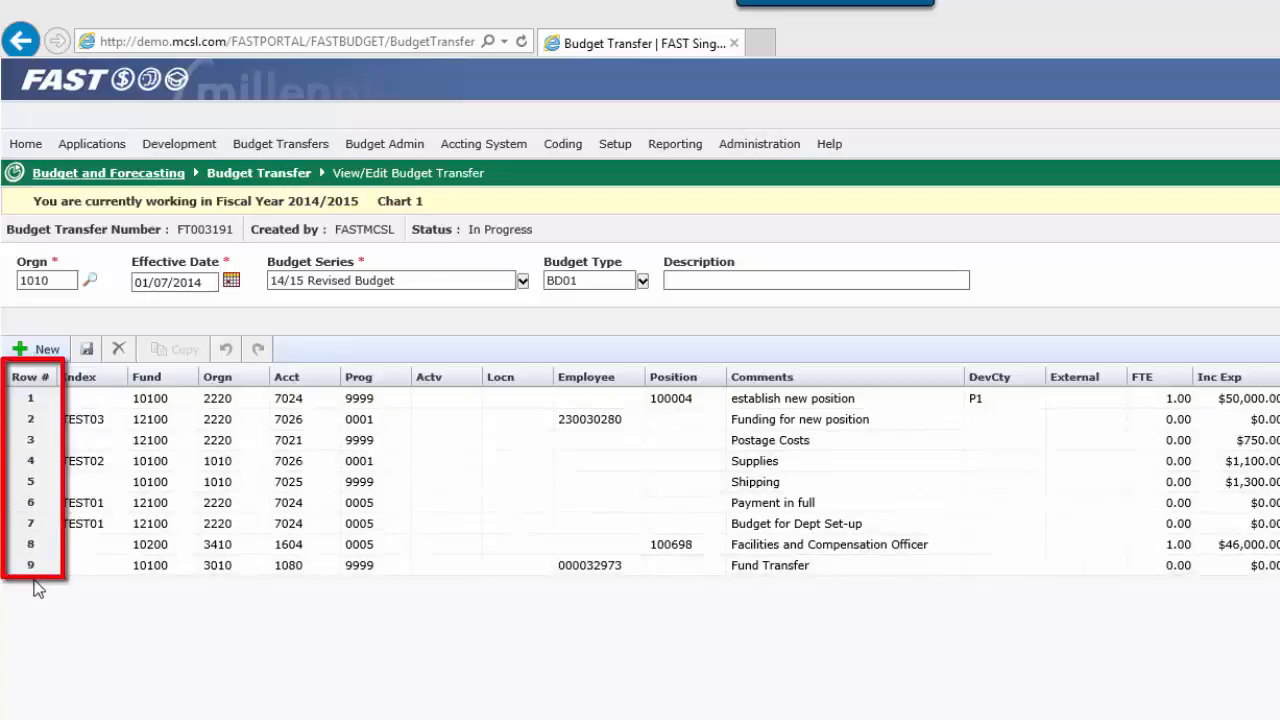
Step: Delete row 3, the Postage Costs line, from the nine-row transfer
{"action": "left_click", "coordinate": [35, 443]}
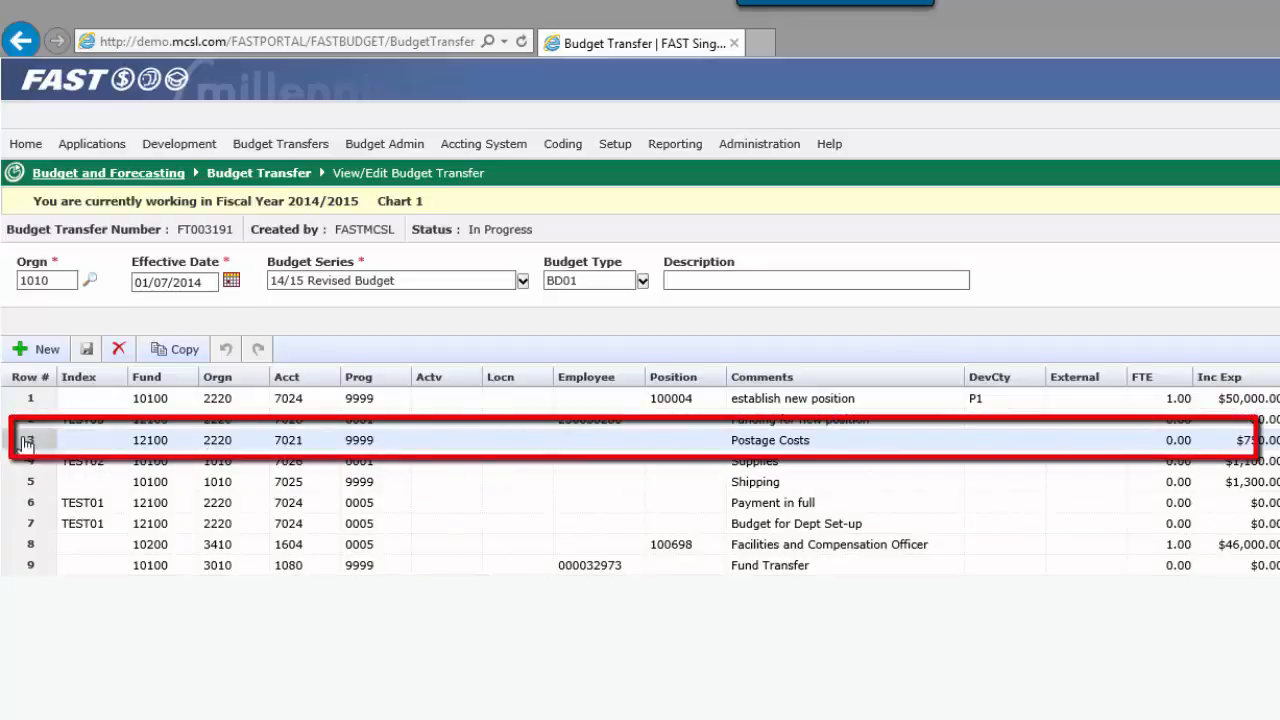
{"action": "left_click", "coordinate": [118, 352]}
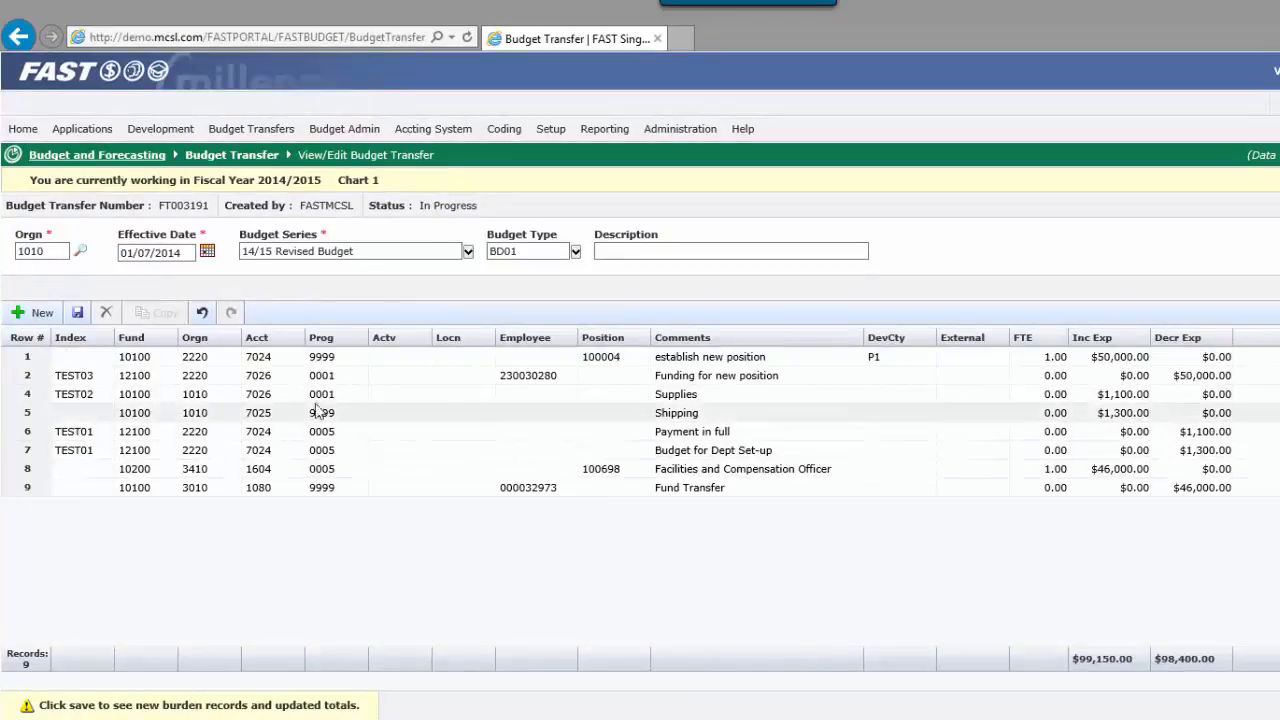
Step: Look up "ad" for row 1's Position, choose 100007, ADM. OFFICER, PHYS. RESOURCES, and save the edits
{"action": "left_click", "coordinate": [551, 375]}
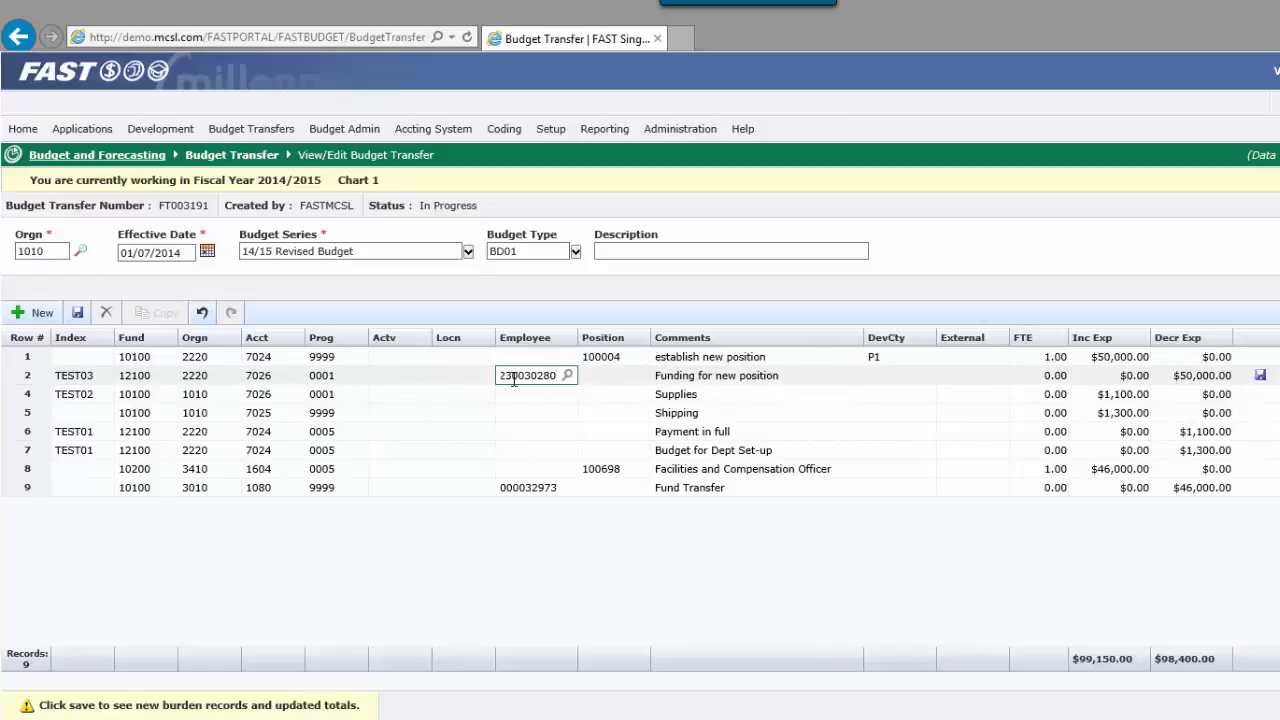
{"action": "left_click", "coordinate": [628, 362]}
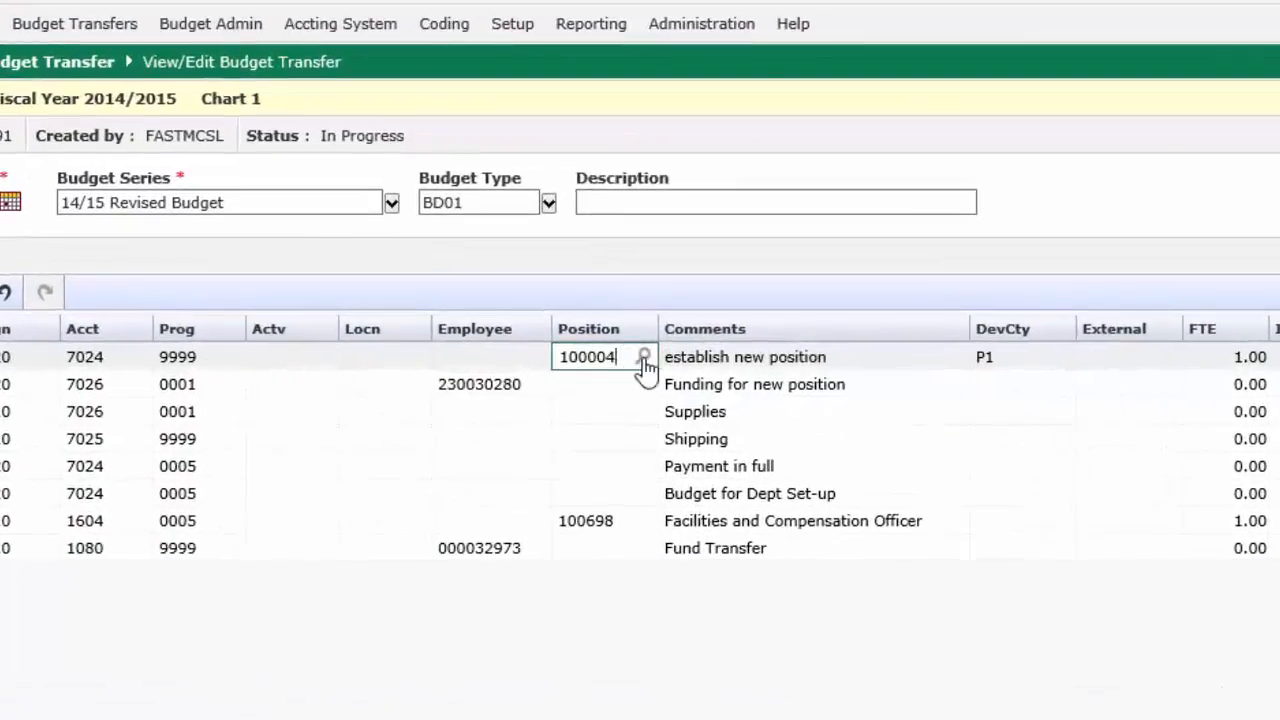
{"action": "double_click", "coordinate": [566, 362]}
{"action": "type", "text": "ad"}
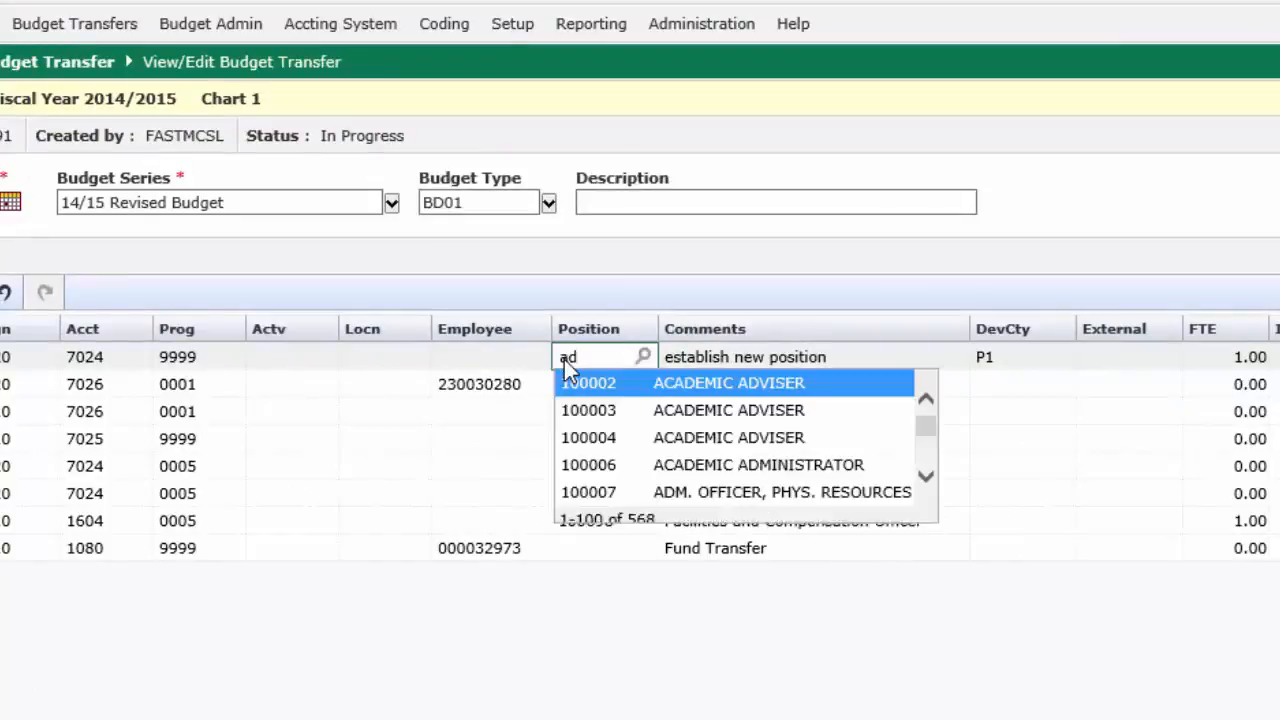
{"action": "left_click", "coordinate": [600, 492]}
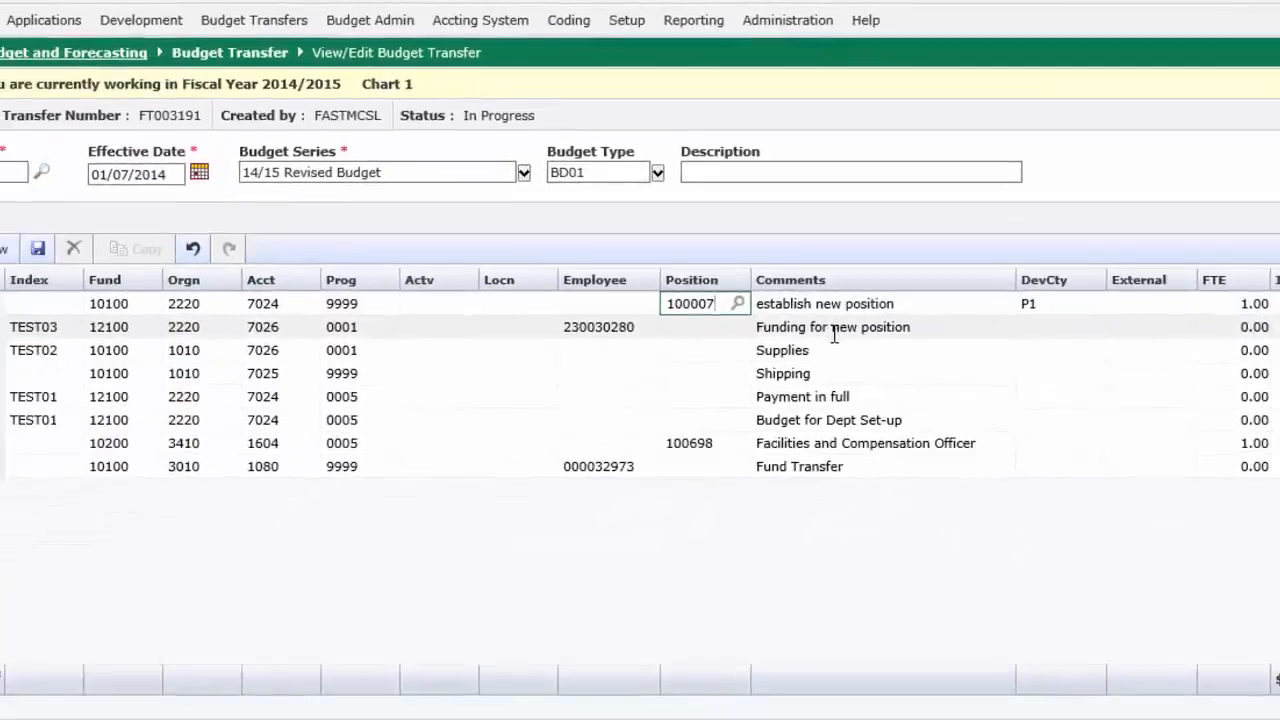
{"action": "key", "text": "Tab"}
{"action": "key", "text": "Tab"}
{"action": "key", "text": "Tab"}
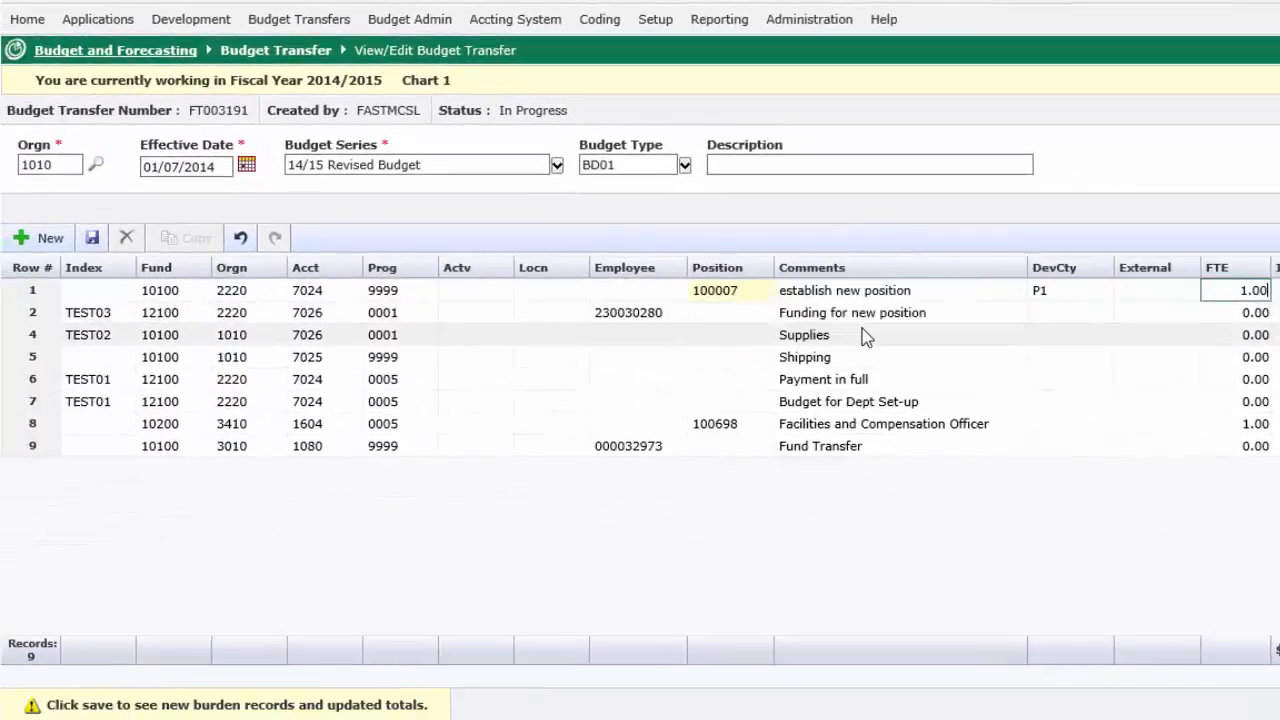
{"action": "key", "text": "Tab"}
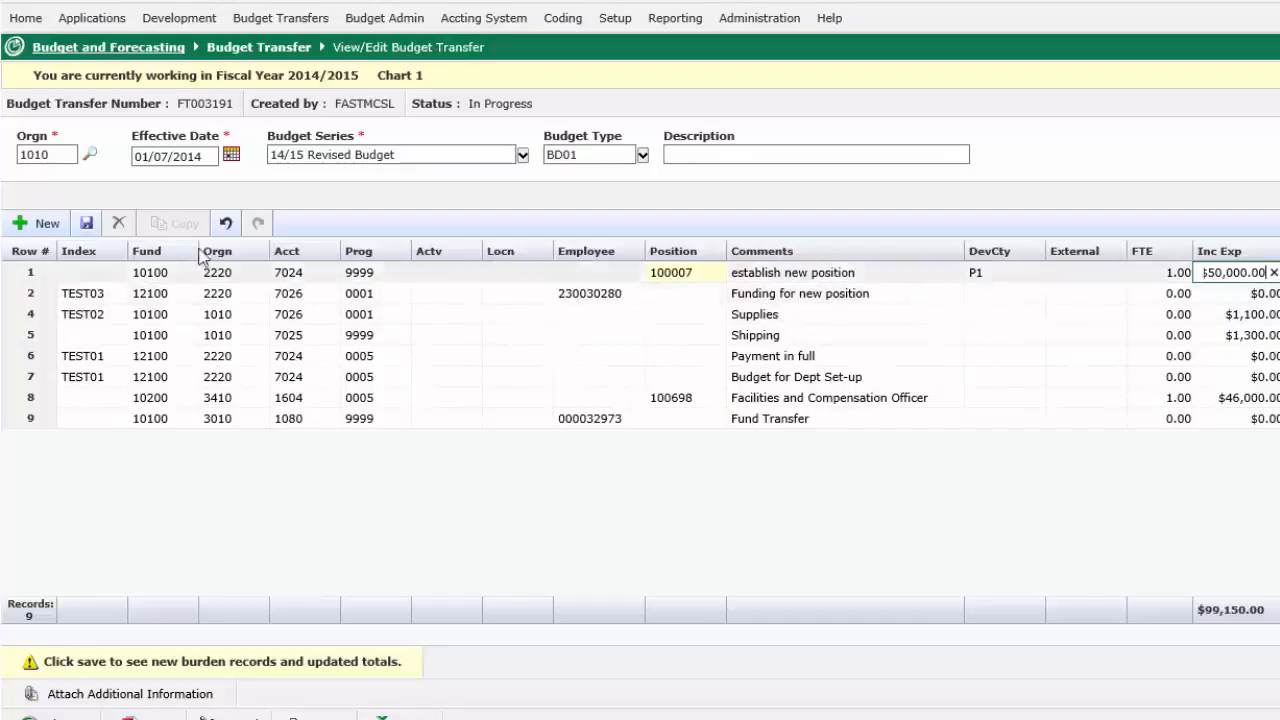
{"action": "left_click", "coordinate": [87, 226]}
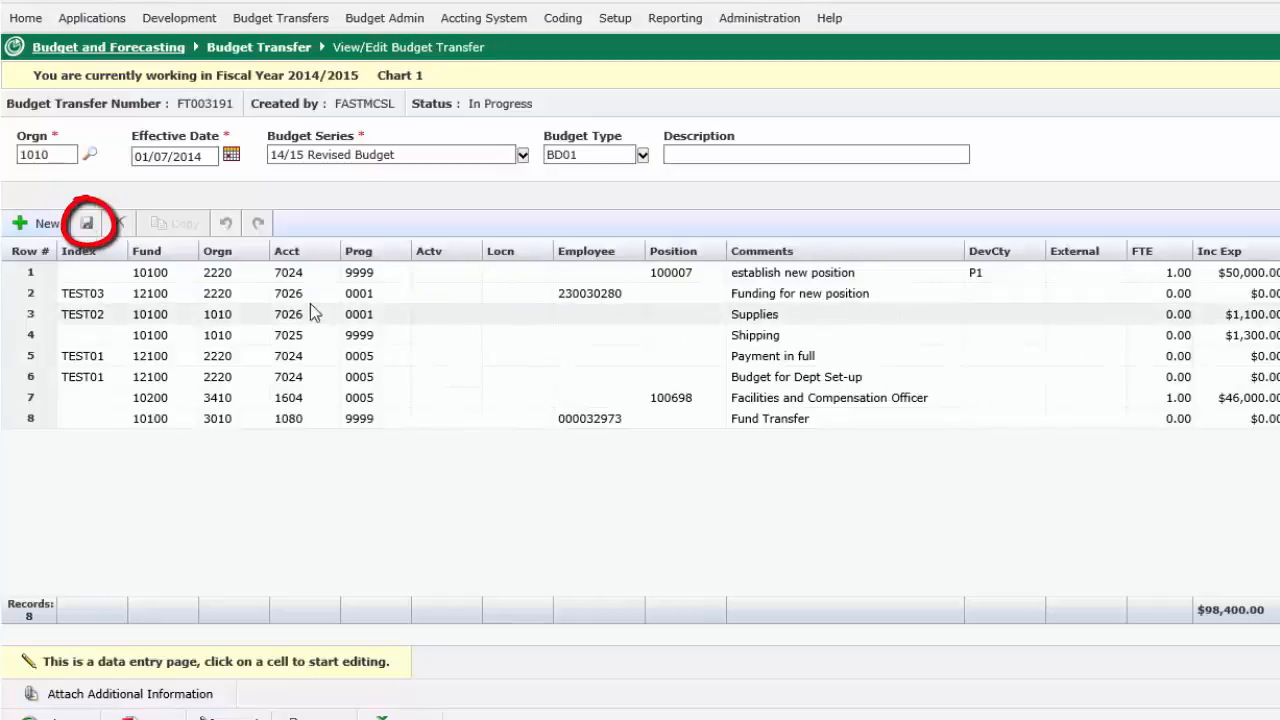